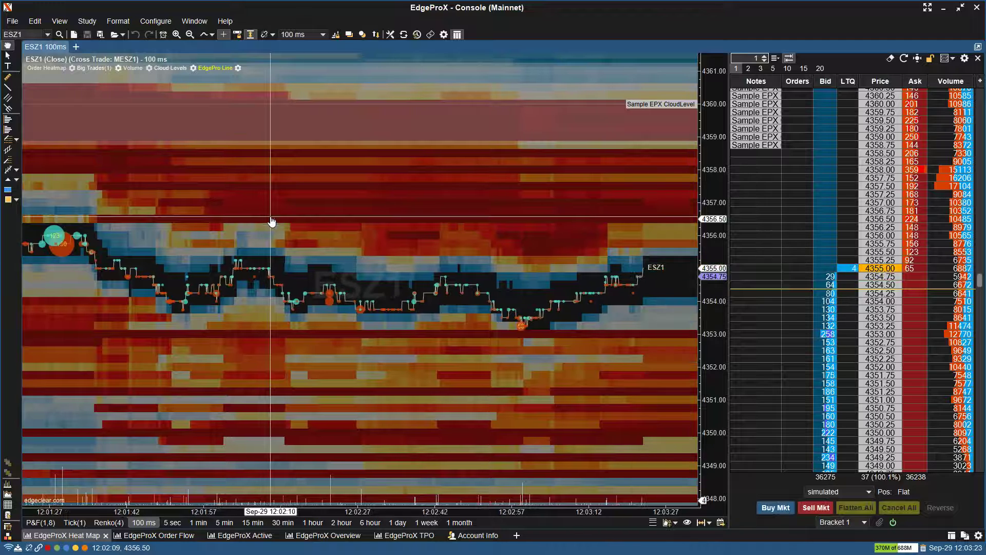
- Open the chart's settings, look over the General options, and close them without changes
double_click(304, 193)
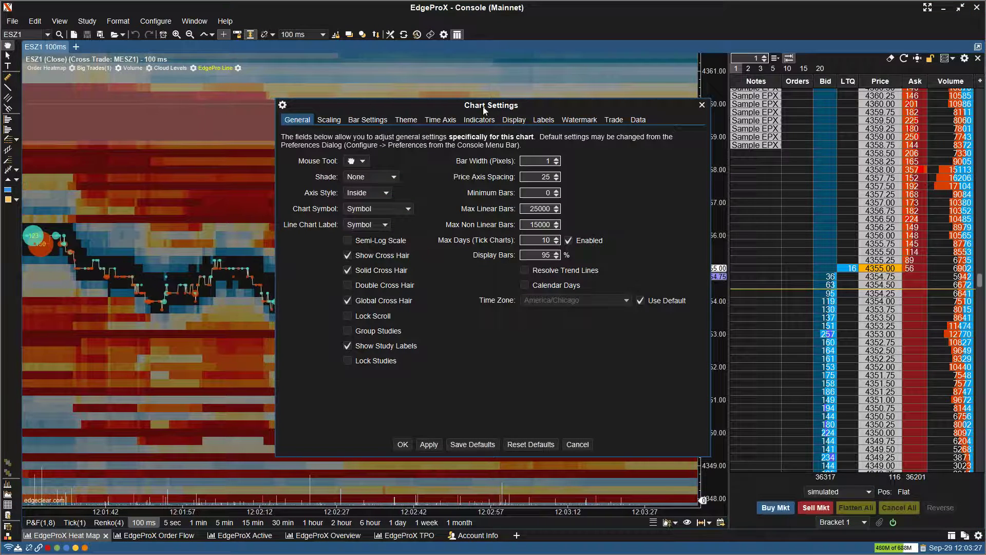
left_click_drag(484, 110, 407, 106)
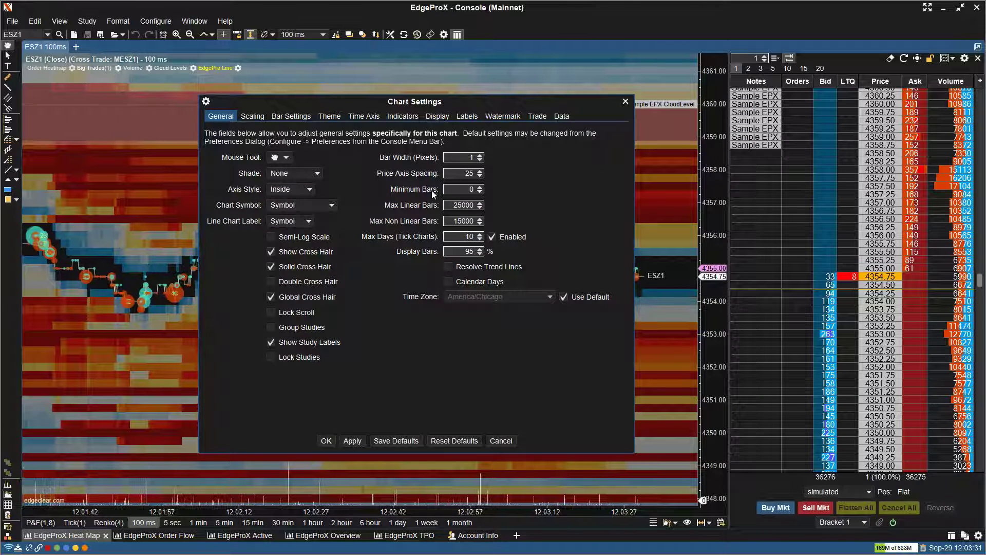
left_click(625, 101)
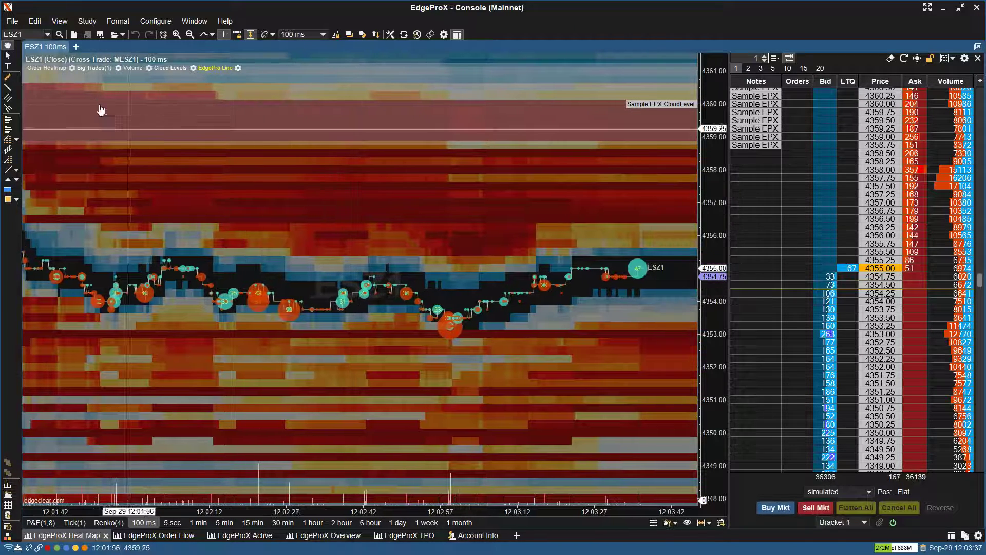
- Open the full settings of the Order Heatmap study, look them over, and close them without changes
left_click(72, 68)
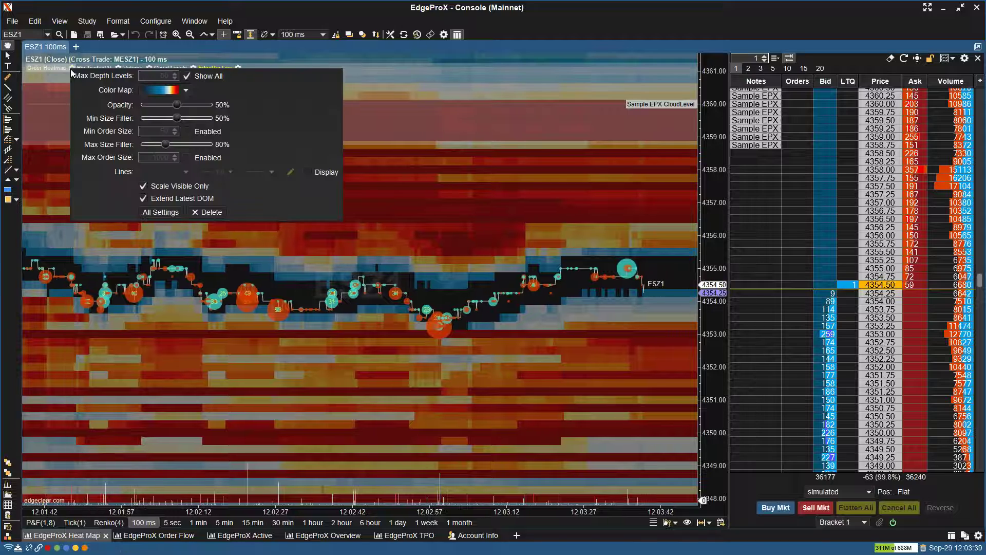
left_click(160, 212)
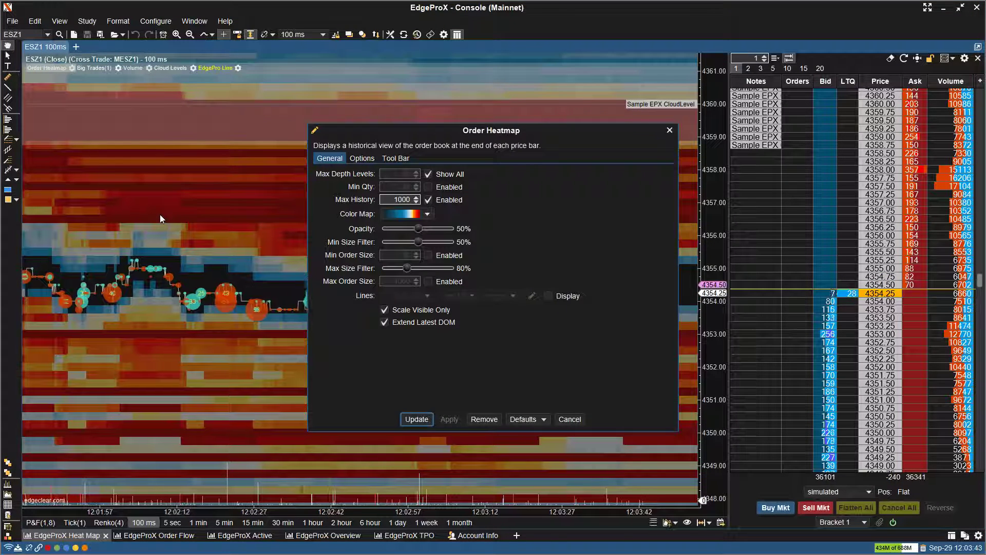
left_click(670, 130)
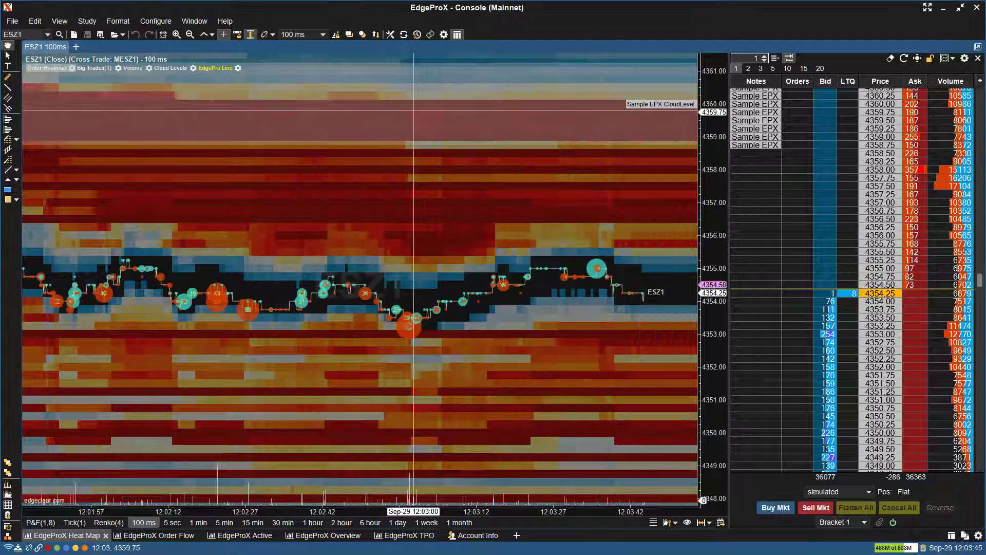
- Try the greyscale color map and a low opacity on the Order Heatmap, restoring the blue-to-red map and 50% opacity
left_click(68, 69)
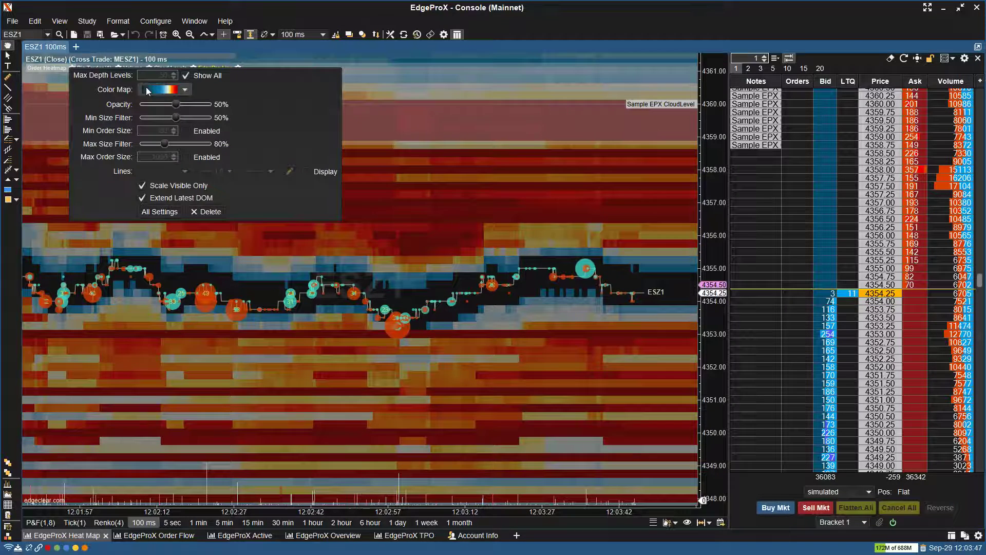
left_click(164, 89)
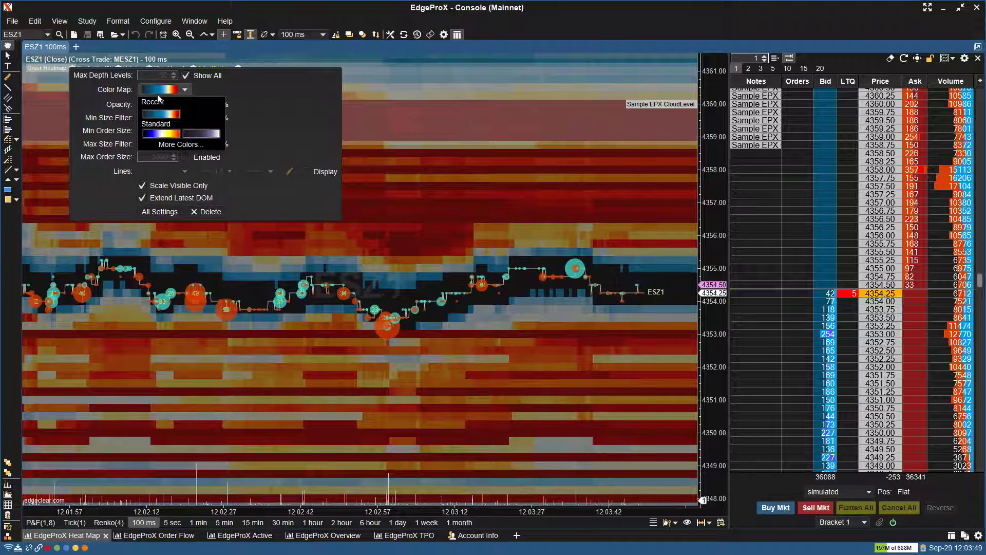
left_click(211, 137)
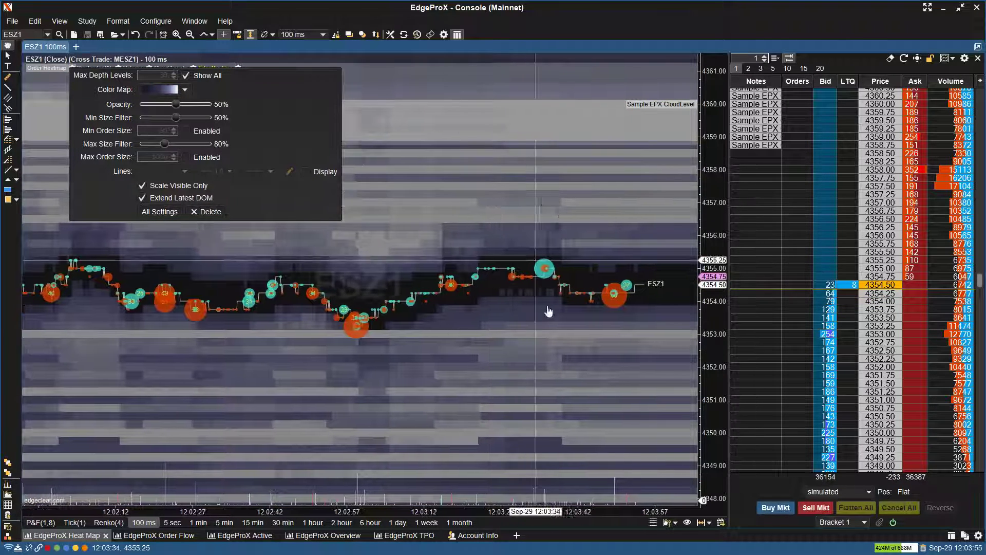
left_click(174, 90)
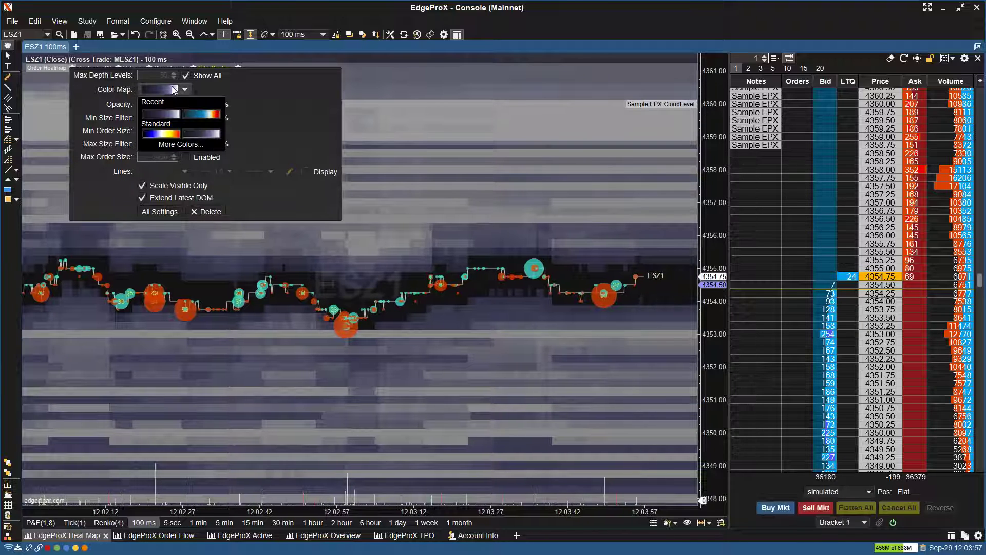
left_click(196, 114)
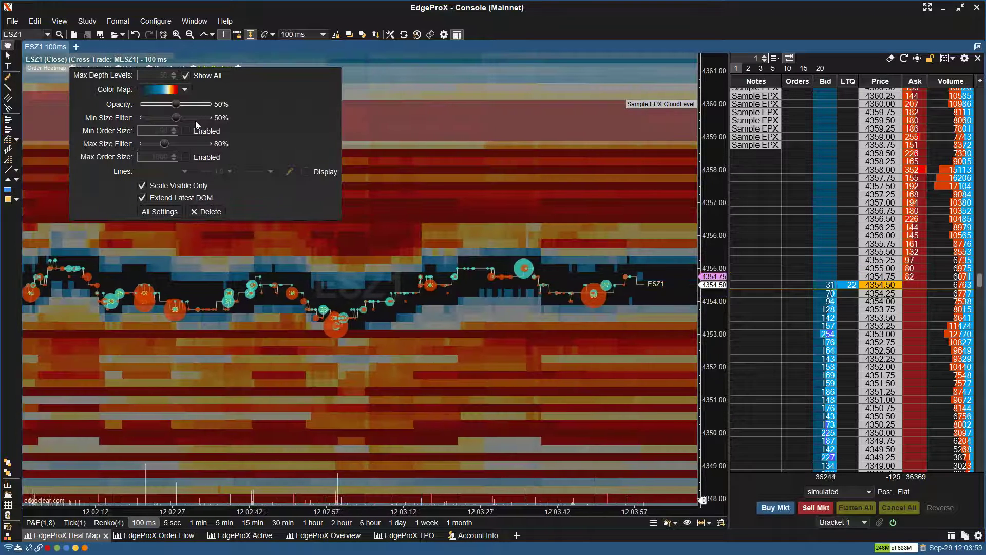
left_click_drag(177, 106, 132, 105)
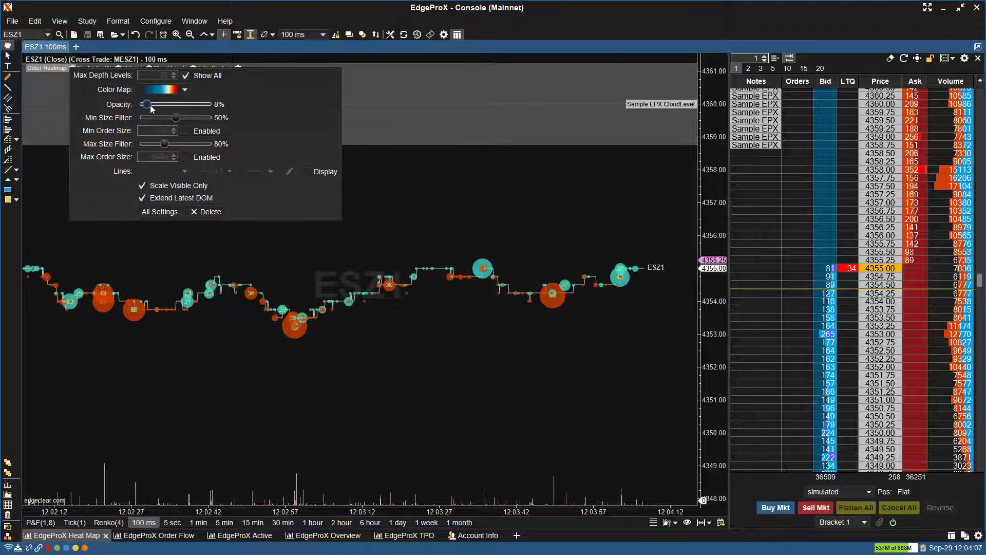
left_click_drag(156, 111, 180, 117)
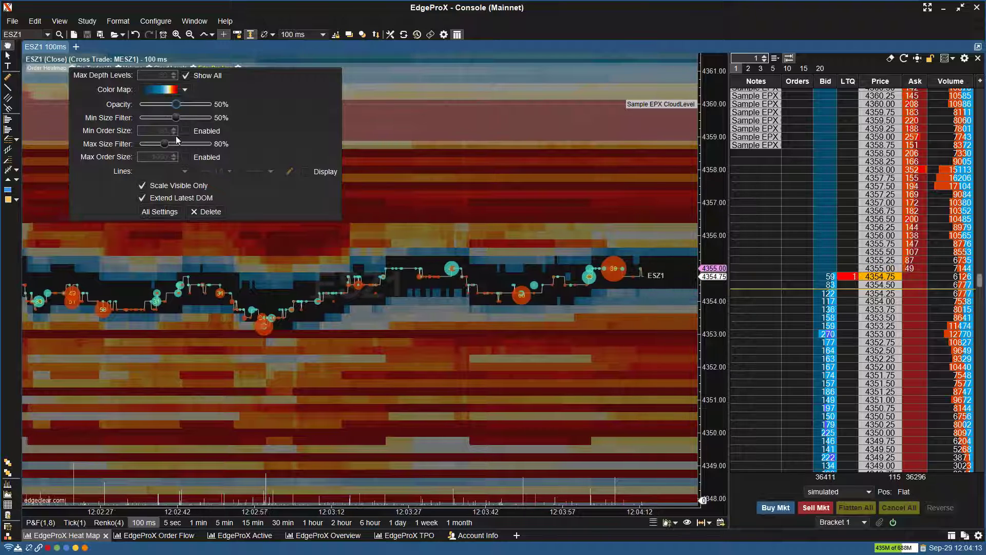
- Try the heatmap's Min Size Filter at 95% and Max Size Filter at 98%, settling on 51% and 76%
left_click_drag(177, 119, 209, 129)
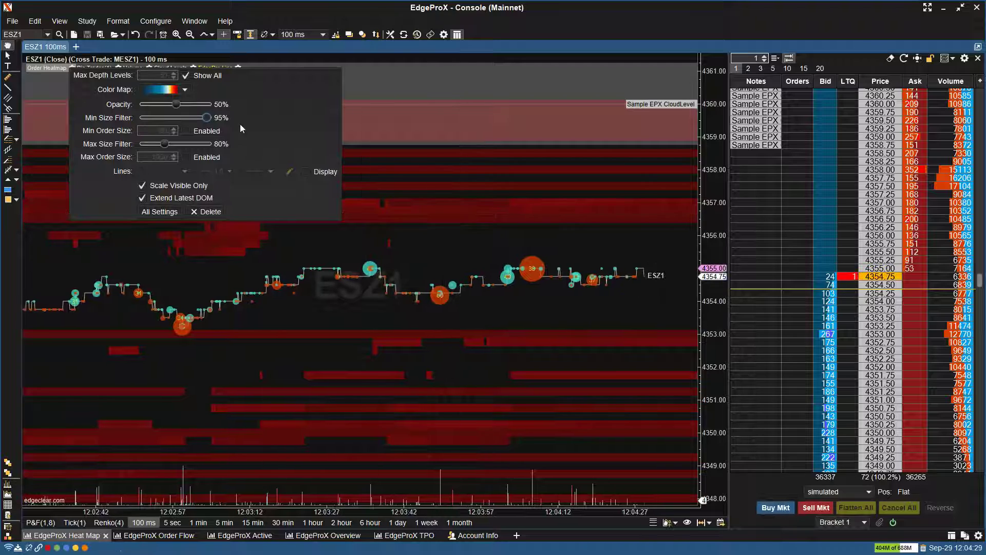
left_click_drag(193, 118, 173, 127)
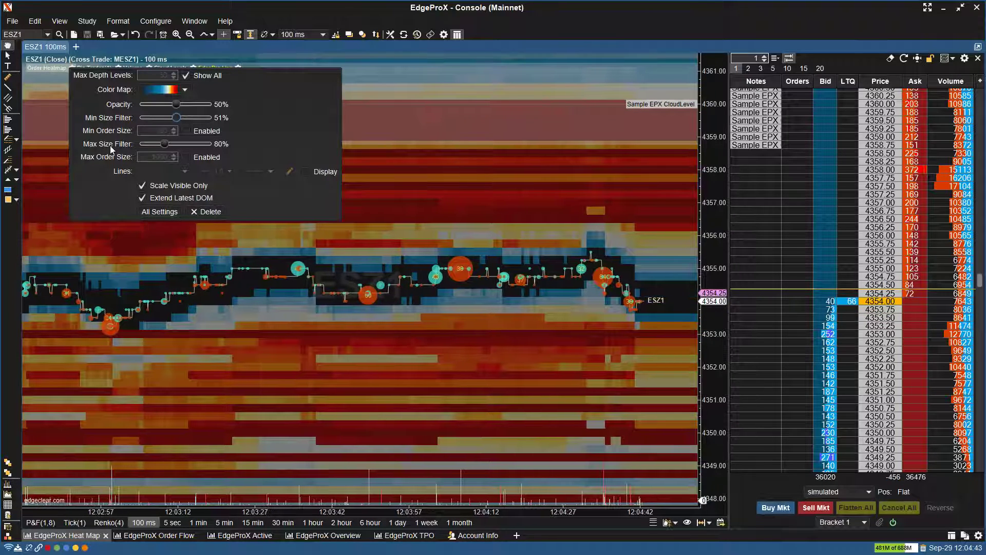
left_click_drag(166, 144, 206, 144)
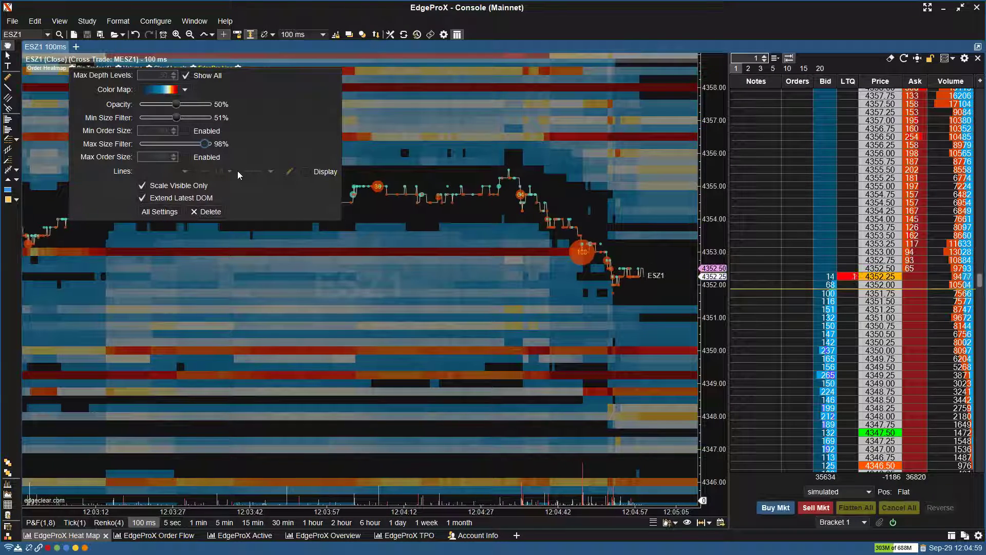
left_click_drag(204, 145, 155, 144)
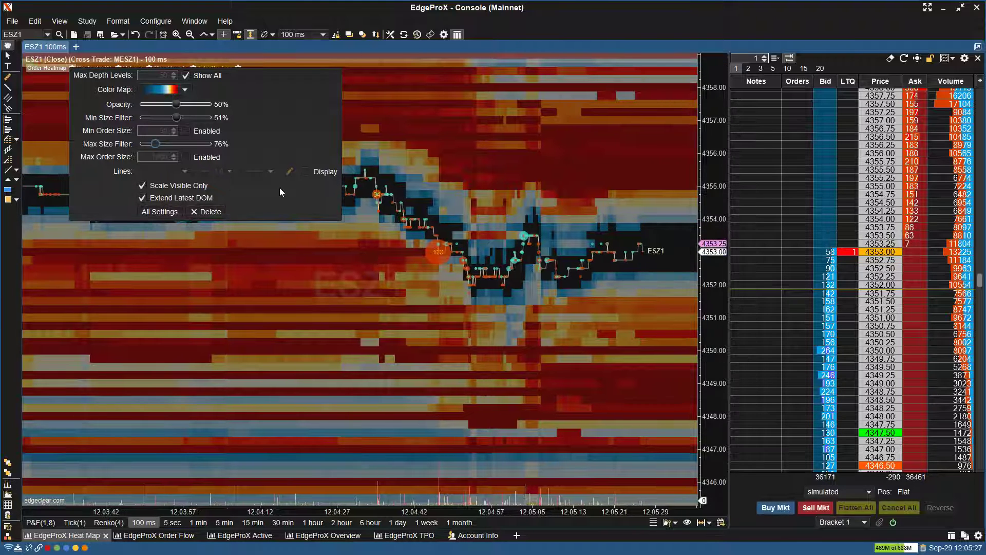
- Review the General, Options and Tool Bar settings of the Order Heatmap study, and close them without changes
left_click(153, 211)
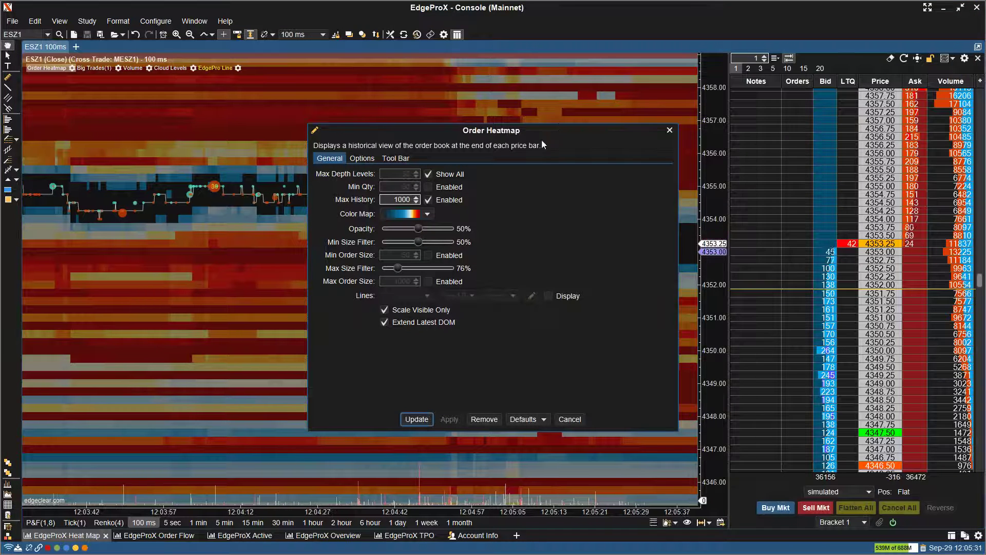
left_click_drag(546, 131, 360, 79)
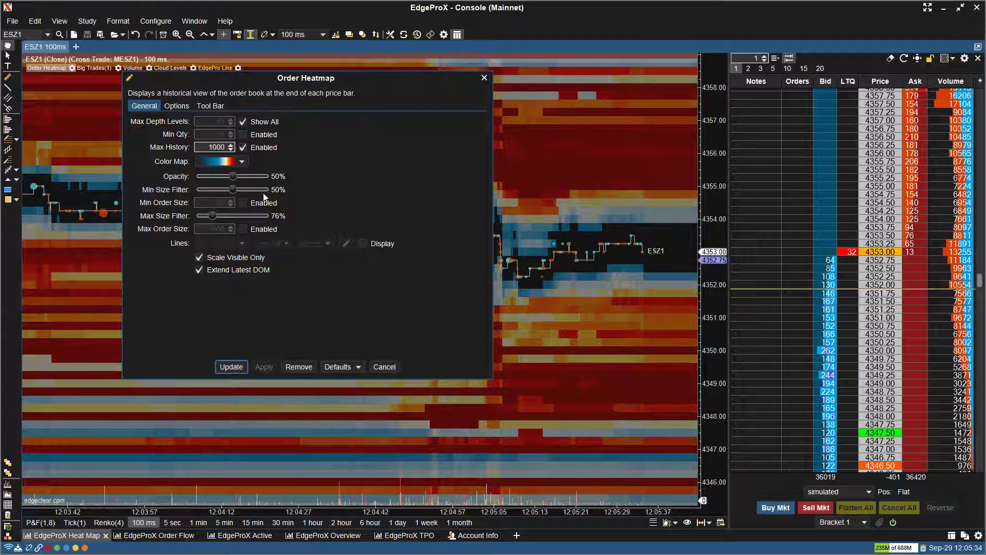
left_click(186, 106)
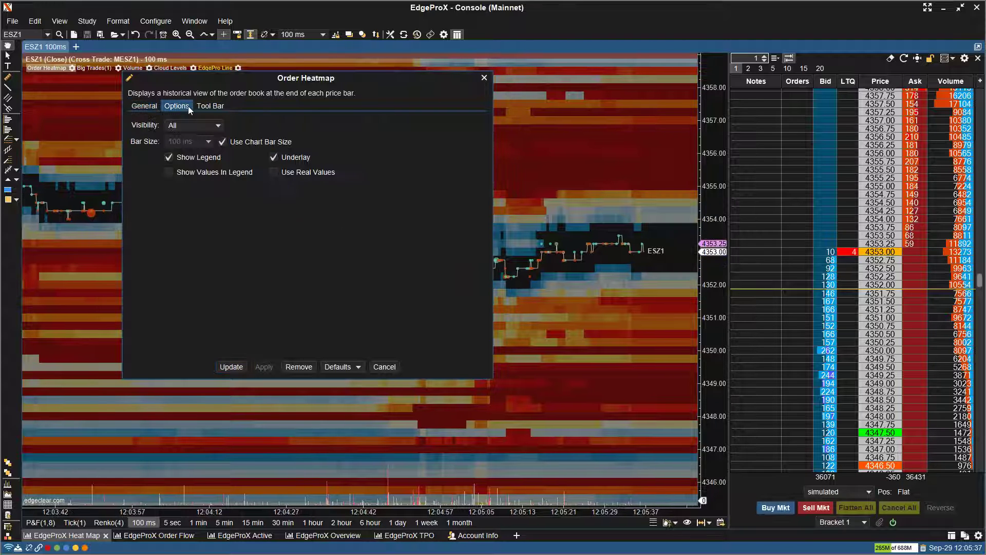
left_click(202, 107)
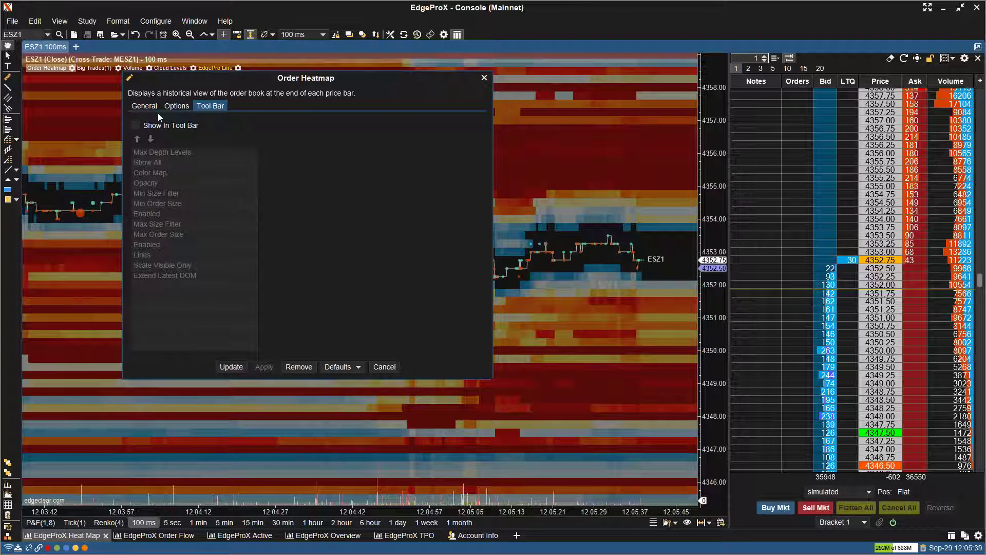
left_click(174, 107)
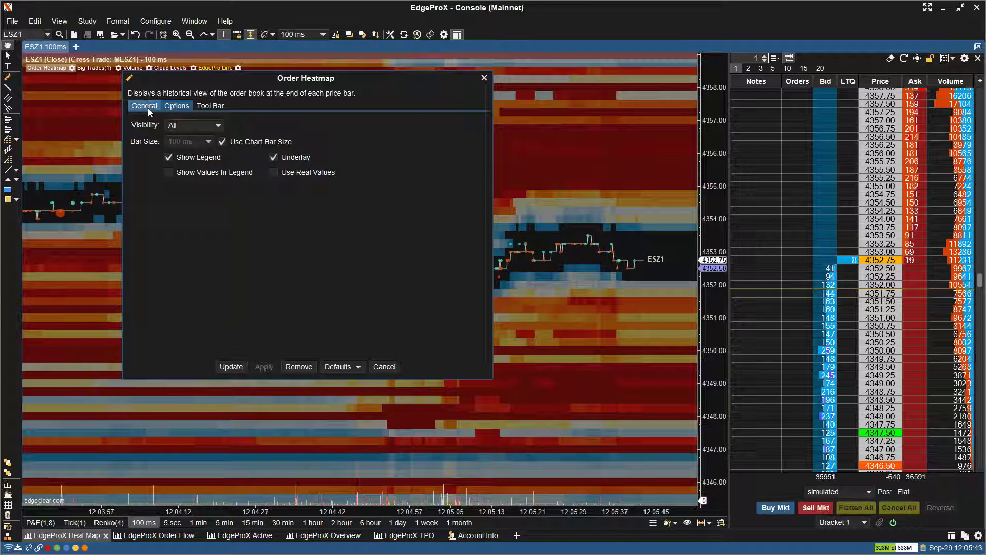
left_click(148, 108)
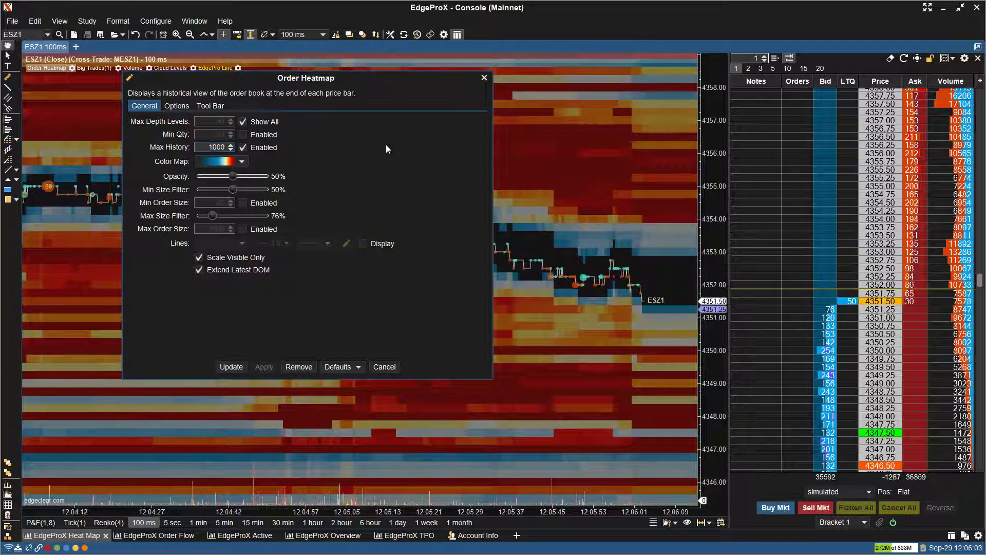
left_click(484, 79)
- Compare the heatmap history at bar sizes up to 1600 ms, bringing the chart back to 100 ms
scroll(379, 278, "down", 3)
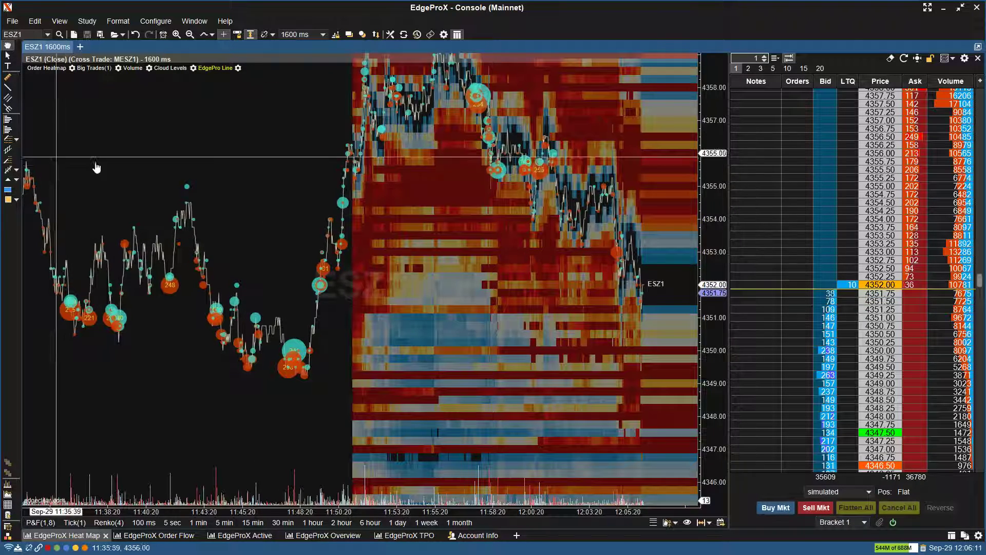
scroll(596, 257, "up", 2)
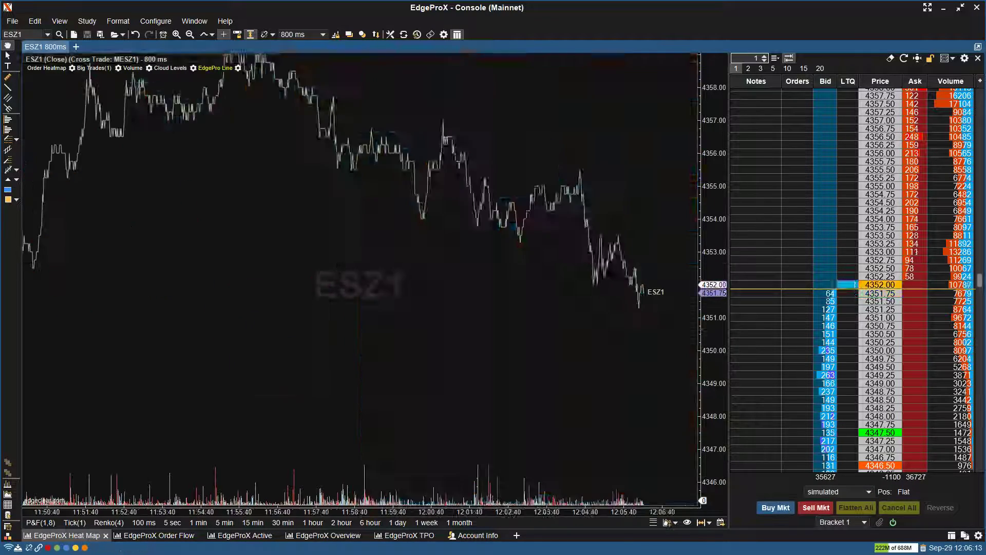
scroll(229, 229, "down", 1)
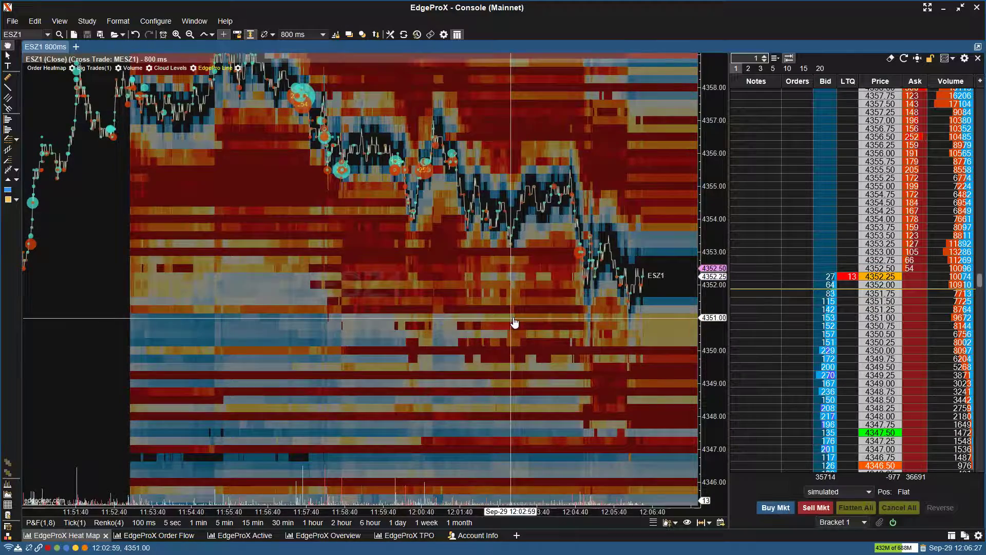
scroll(514, 322, "up", 1)
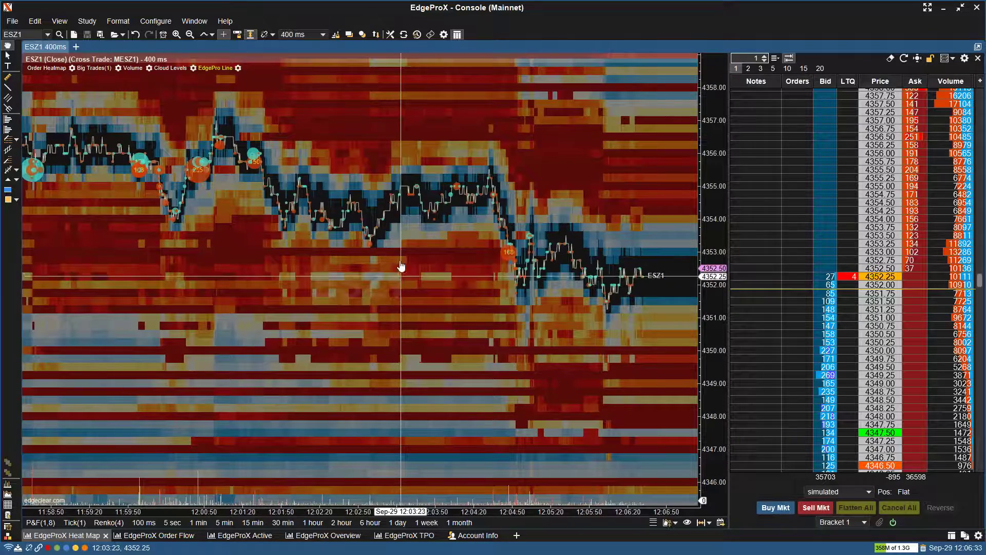
scroll(401, 266, "up", 1)
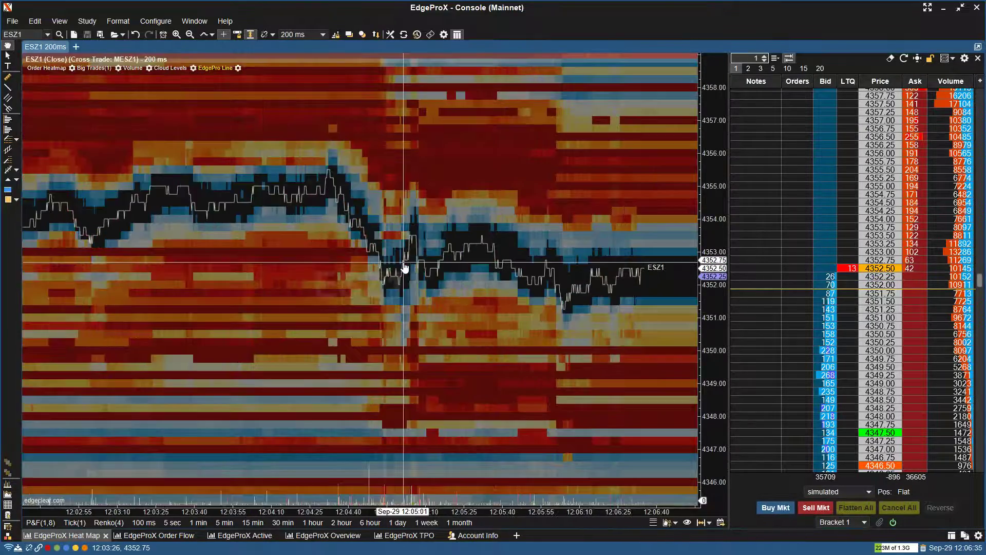
scroll(411, 252, "up", 1)
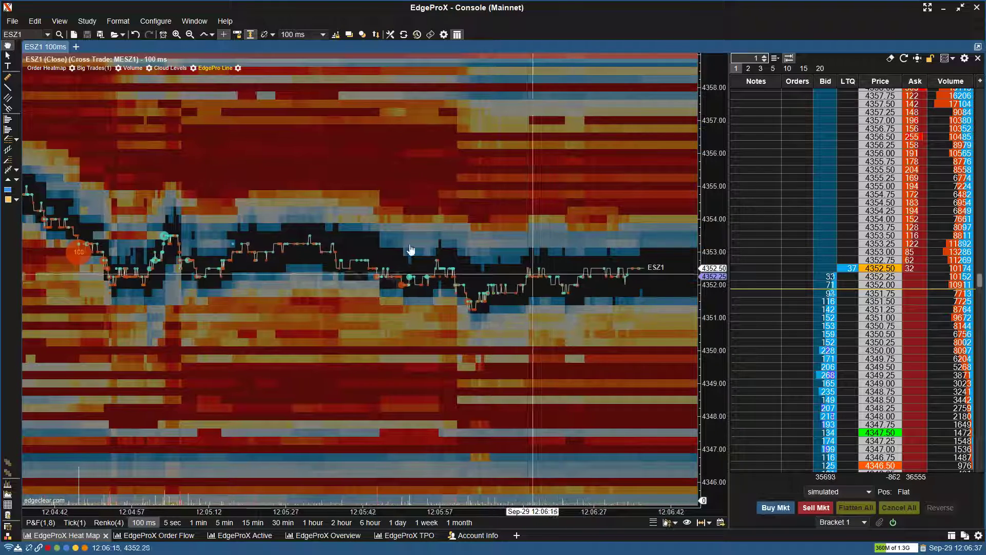
- Check the Max Depth Levels and Max History options in the full Order Heatmap settings, and close them
left_click(72, 68)
left_click(165, 208)
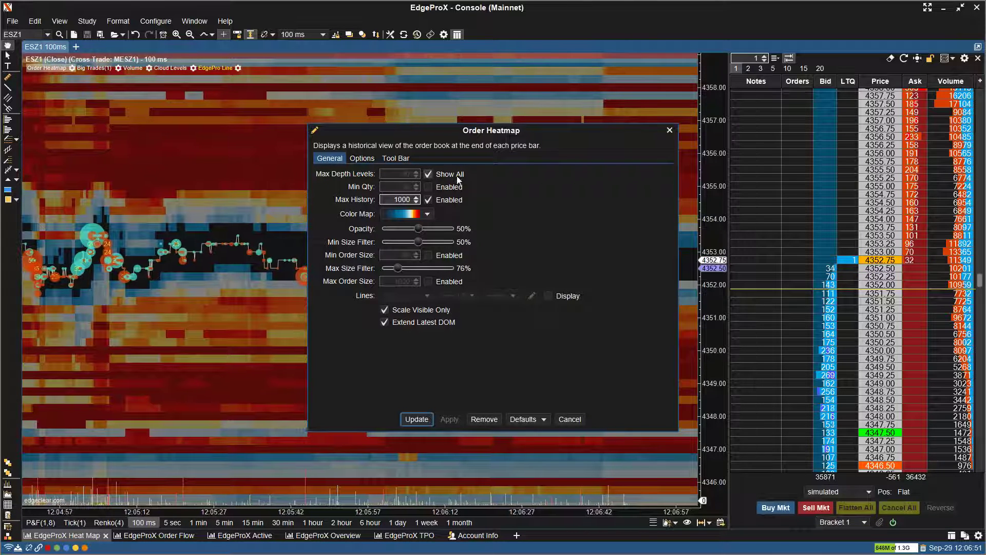
left_click(670, 130)
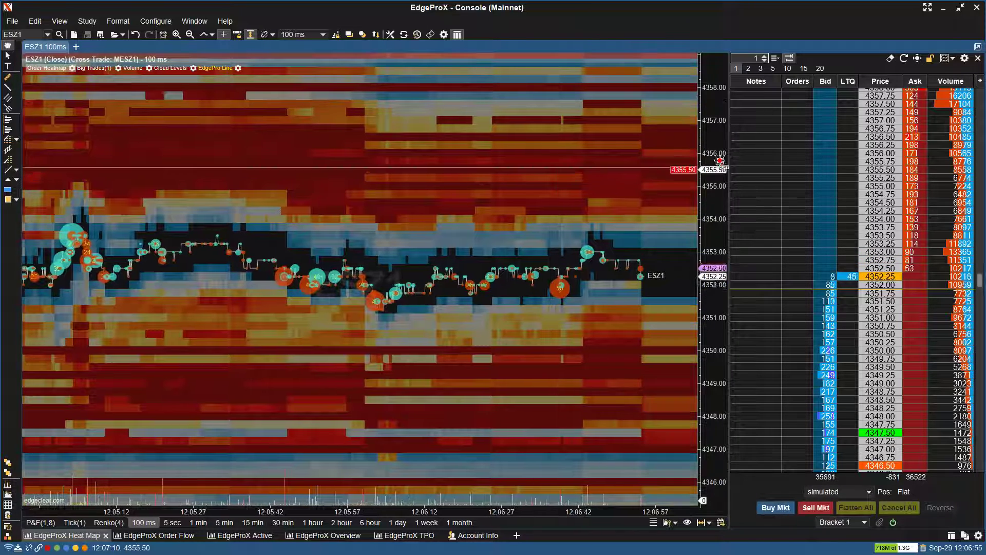
- Examine the heatmap's price levels around the Sample EPX CloudLevel by rescaling the price axis
left_click(789, 68)
left_click_drag(712, 126, 663, 164)
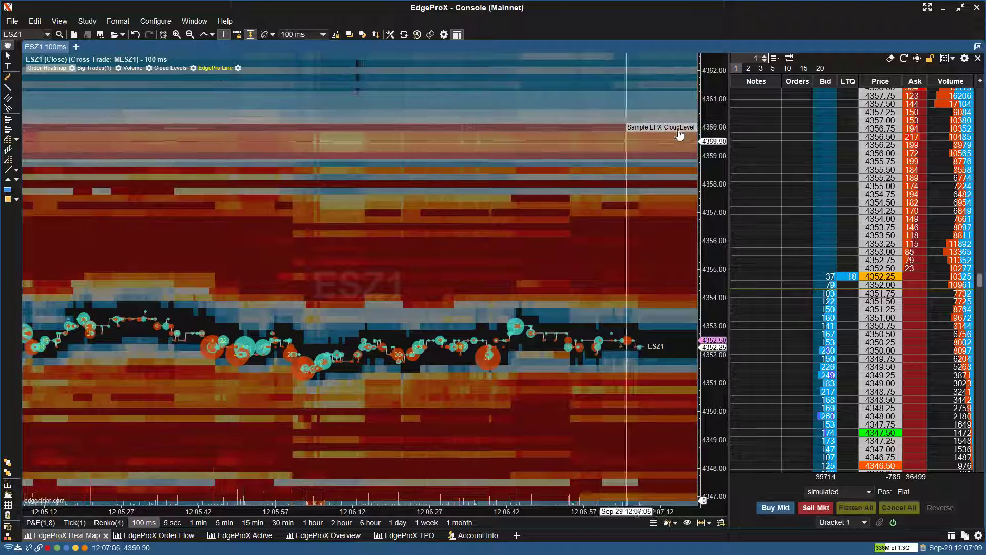
left_click_drag(717, 120, 717, 233)
left_click_drag(717, 90, 713, 172)
left_click_drag(697, 101, 709, 394)
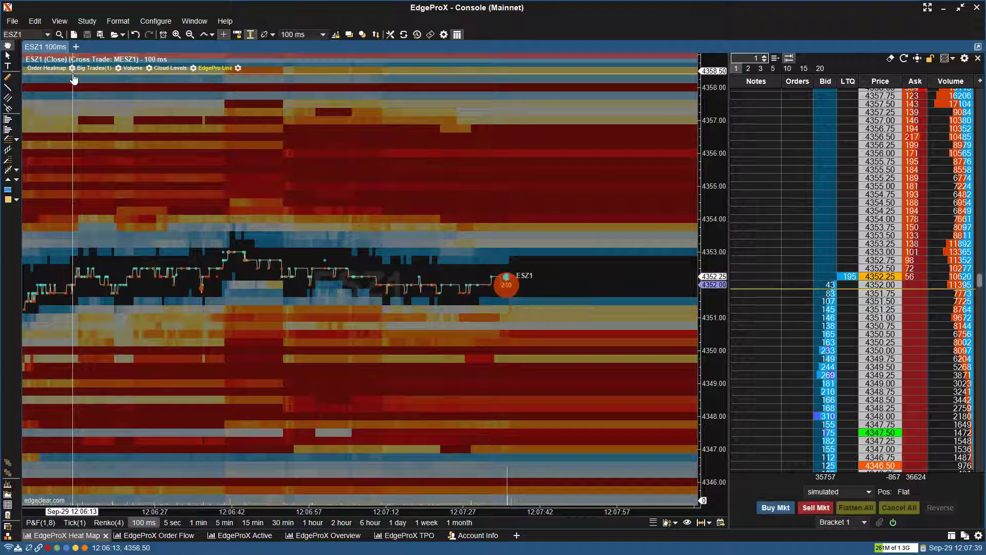
- Enable the Order Heatmap's minimum order size at 100, update the study, and view the chart at a 400 ms bar size
left_click(72, 68)
left_click(152, 214)
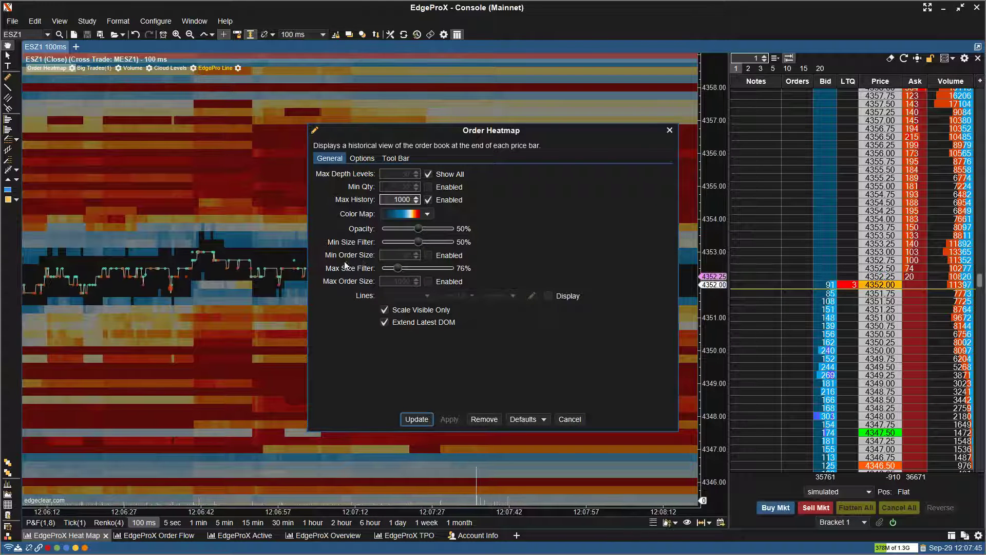
left_click(428, 256)
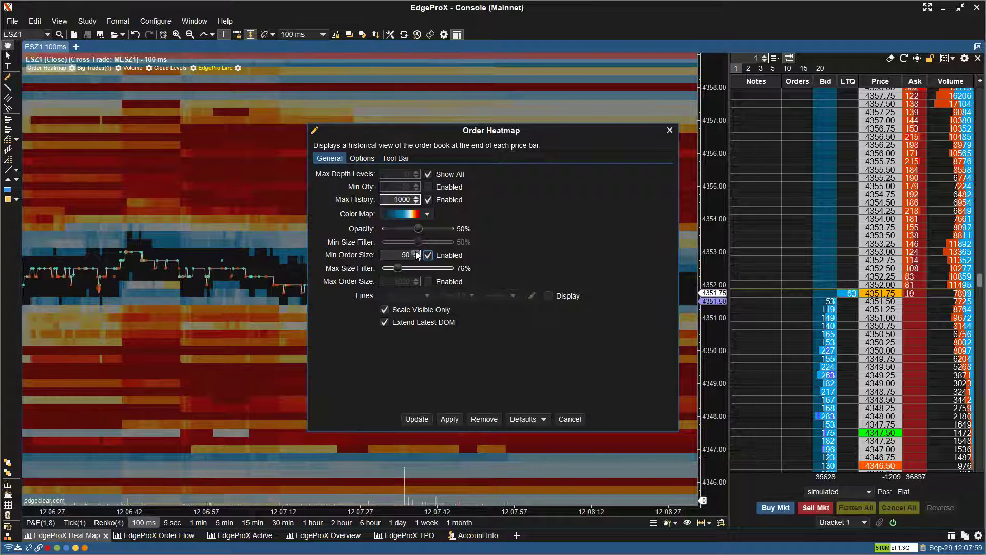
left_click(416, 253)
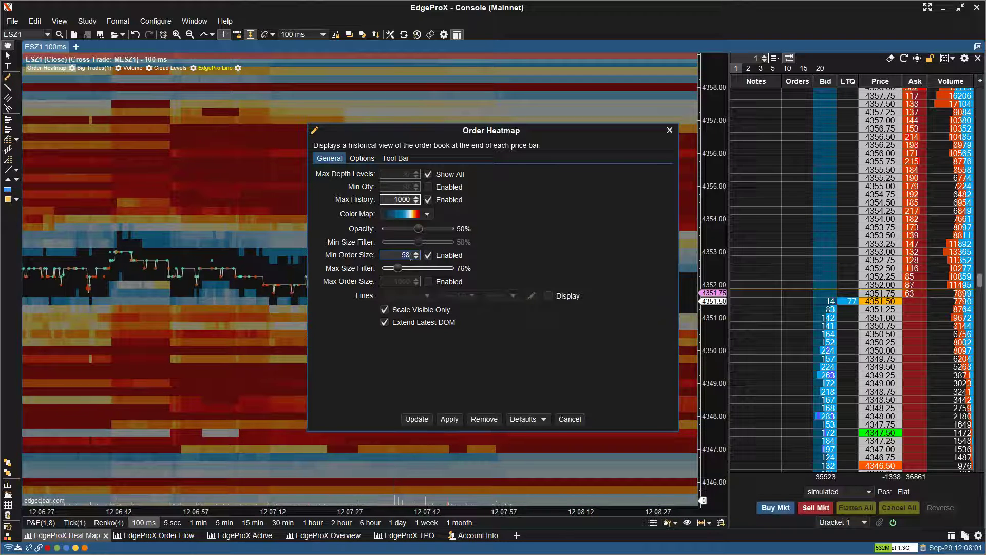
left_click(416, 253)
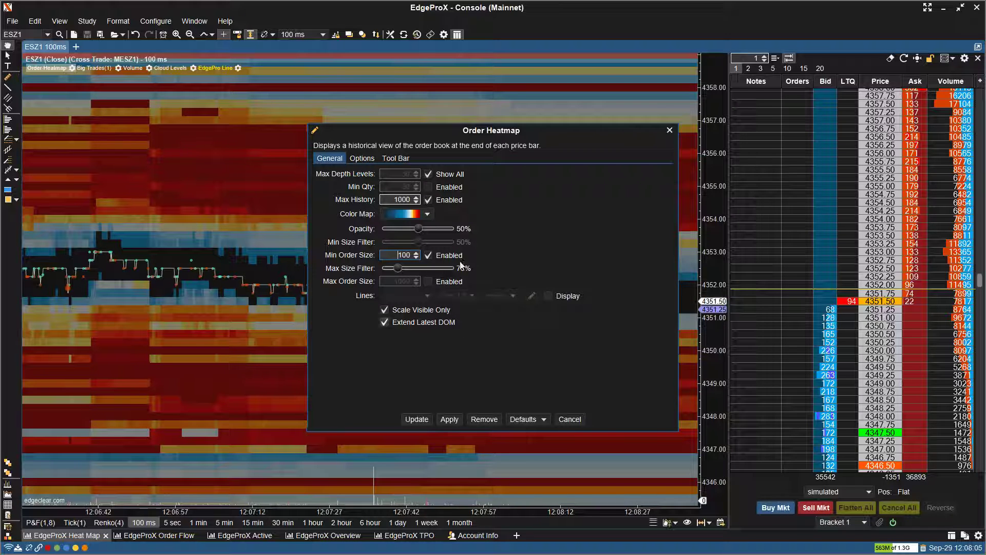
left_click(416, 420)
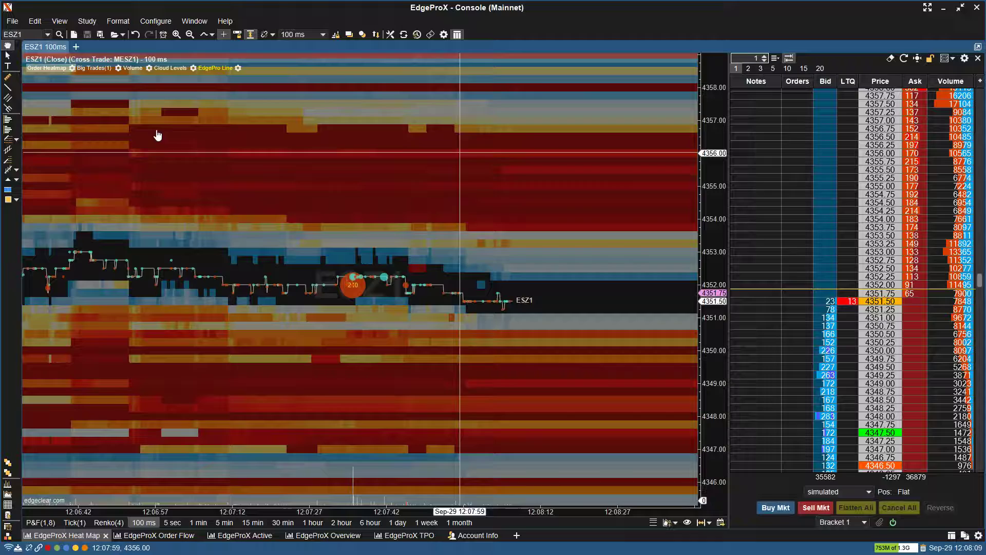
scroll(571, 334, "down", 3)
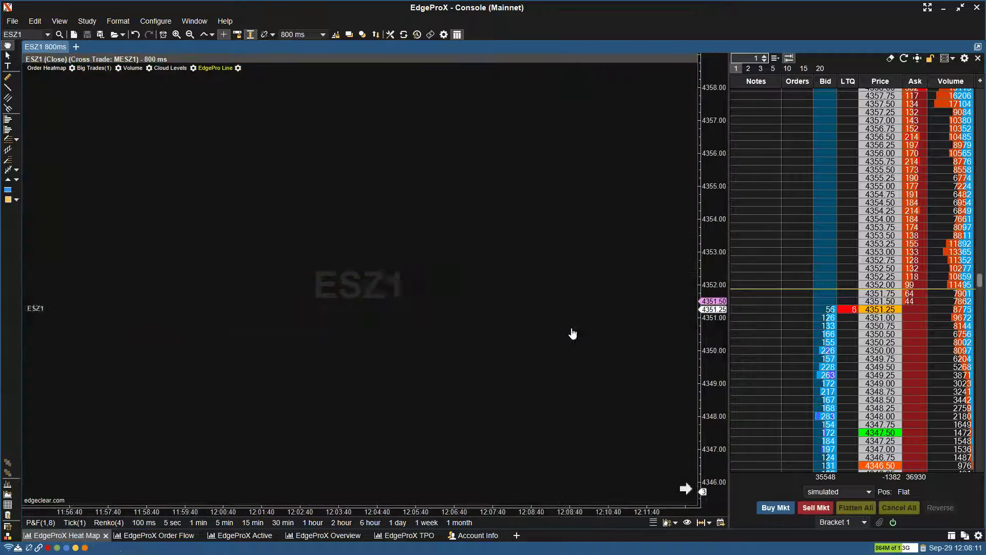
scroll(576, 330, "up", 2)
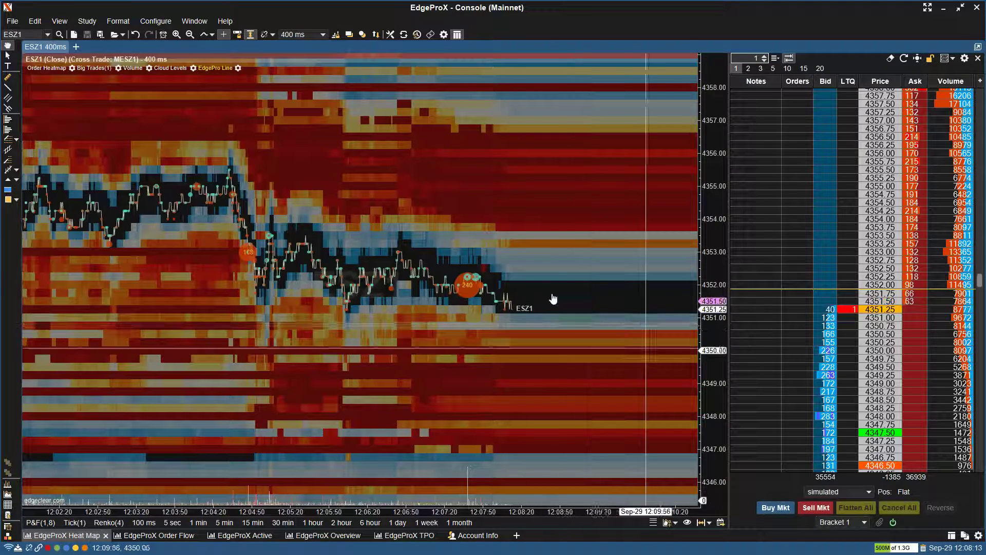
- Disable the minimum order size in the full Order Heatmap settings, and try the maximum order size option, leaving it off
left_click(72, 68)
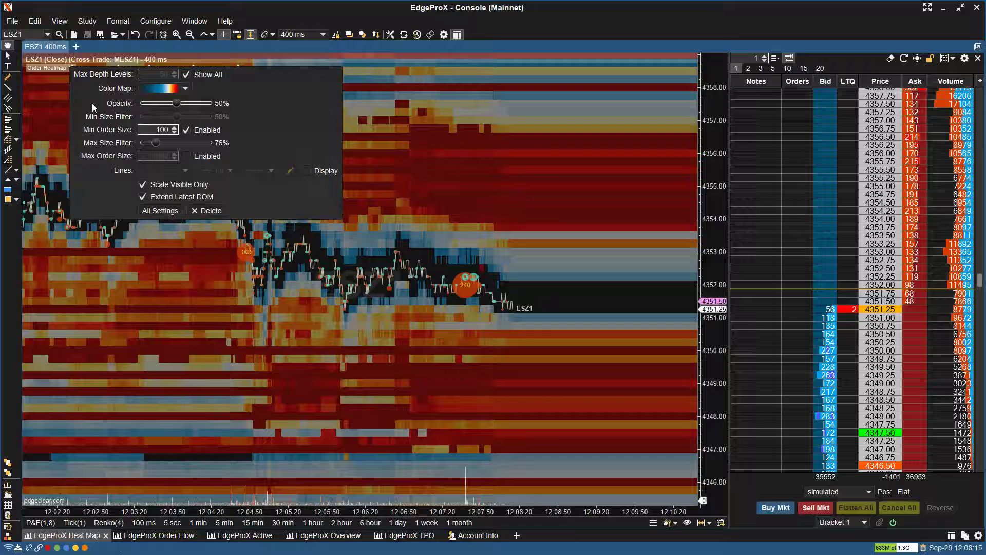
left_click(159, 210)
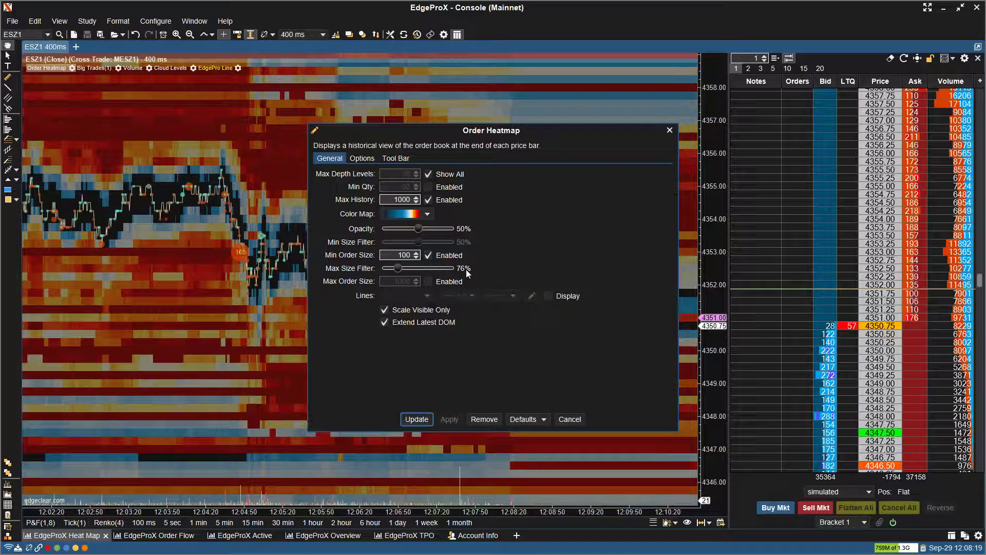
left_click(428, 255)
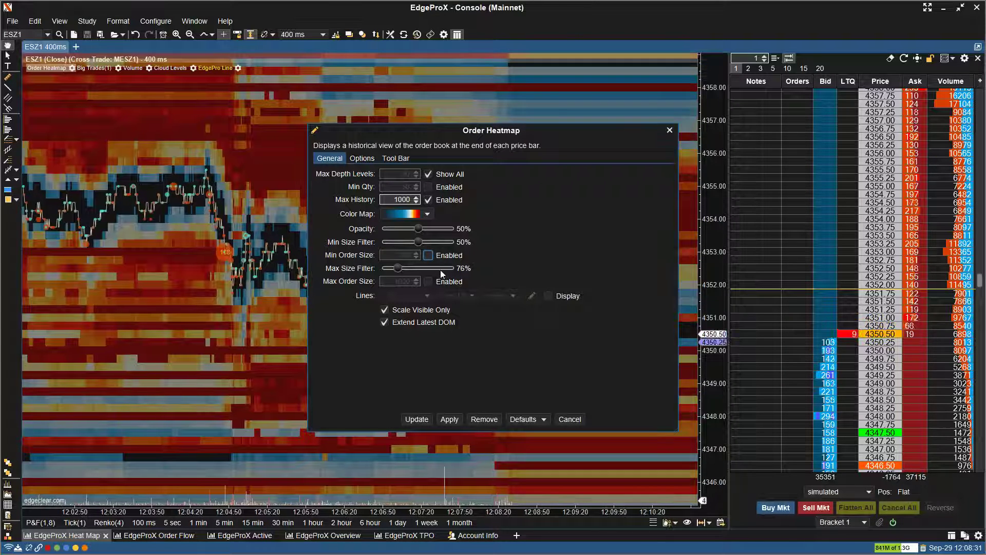
left_click(428, 282)
left_click(429, 255)
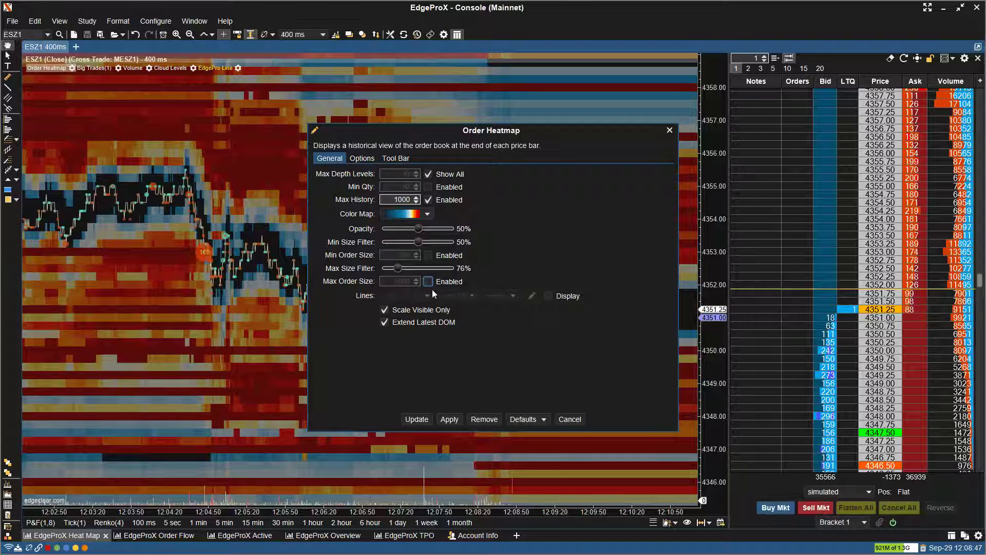
- Turn on the Order Heatmap's lines in white and update the study
left_click(549, 297)
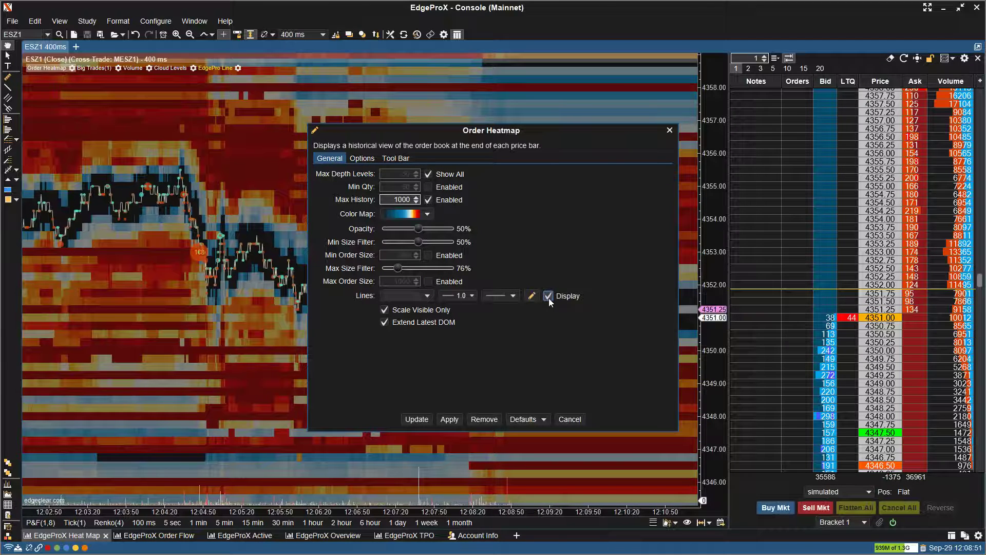
left_click(404, 297)
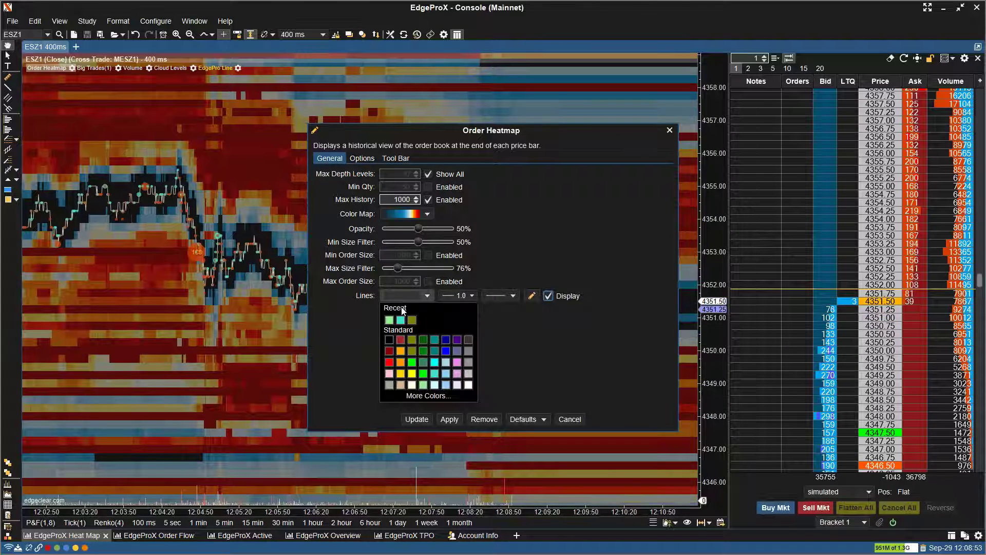
left_click(469, 384)
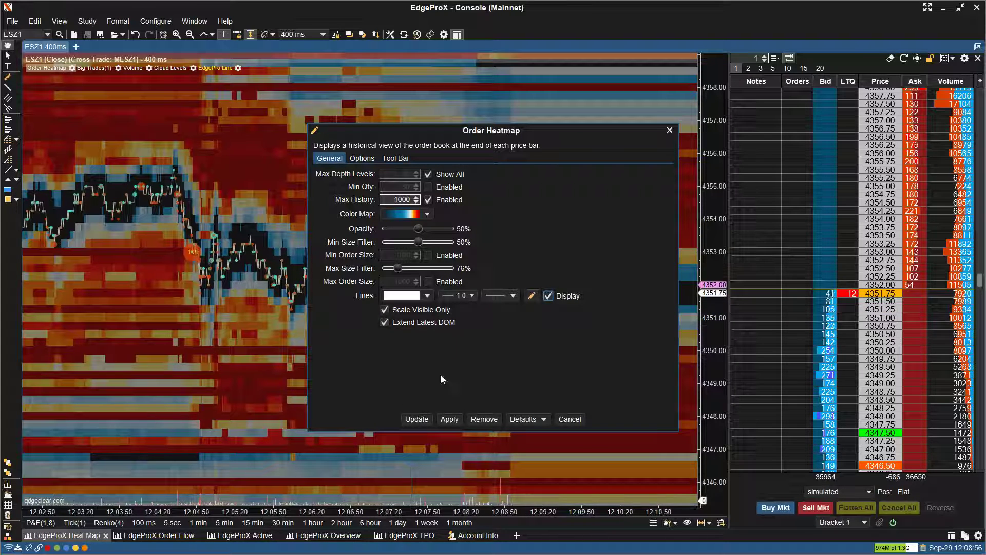
left_click(417, 420)
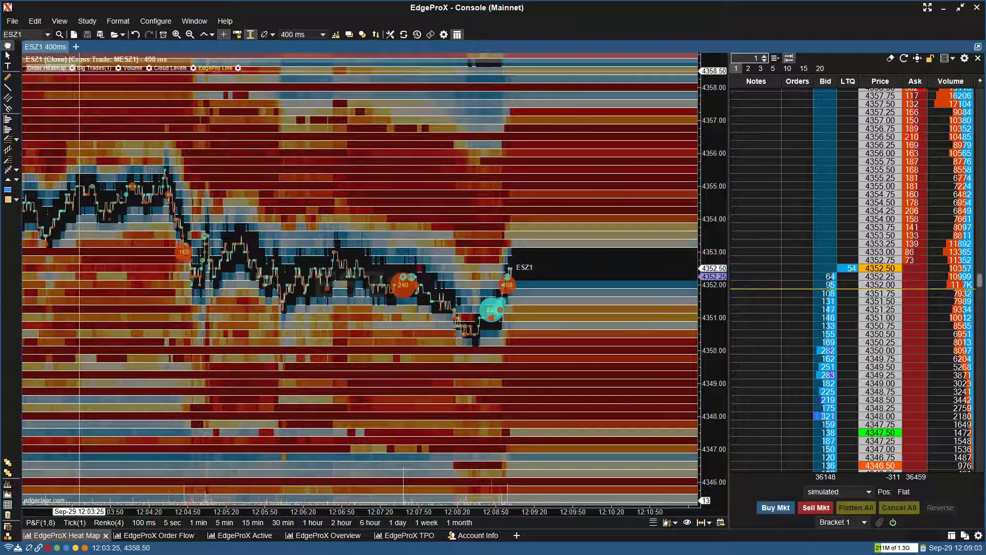
- Turn off the display of the Order Heatmap's lines, and check the study's full General and Options settings before closing them
left_click(72, 68)
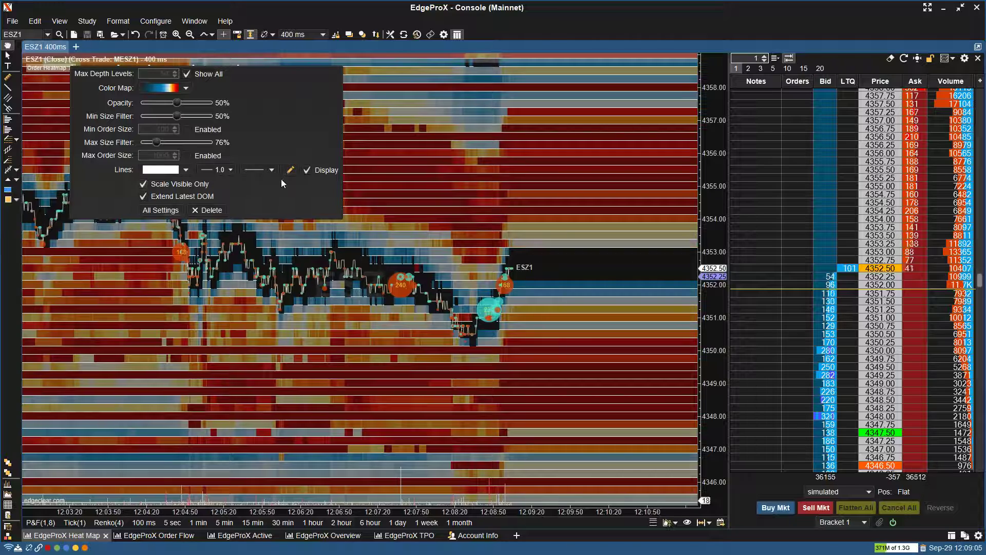
left_click(309, 171)
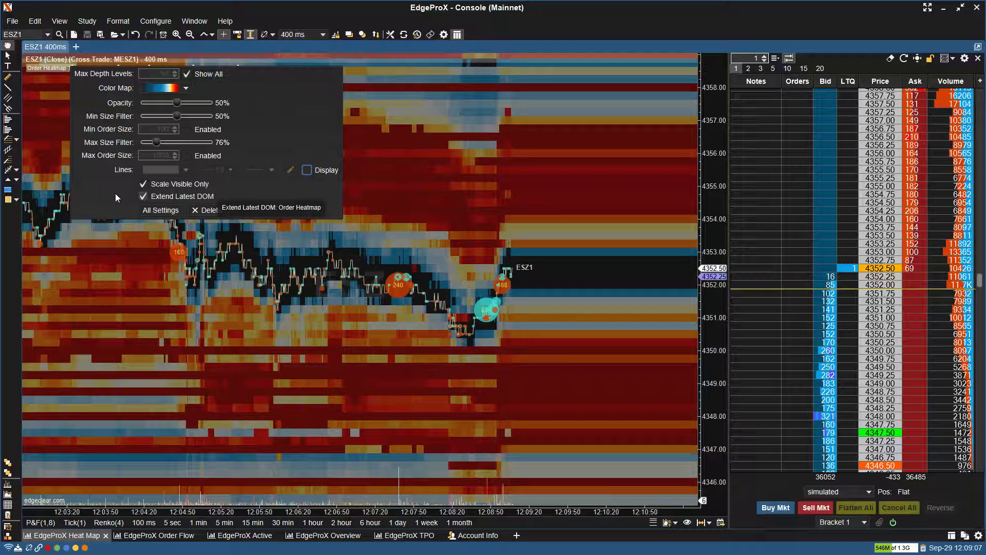
left_click(153, 211)
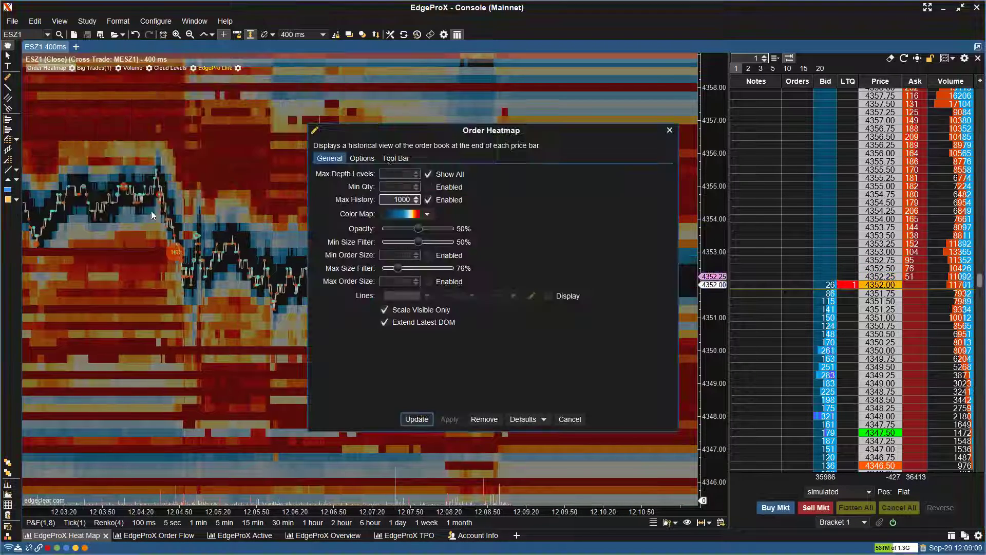
left_click(363, 159)
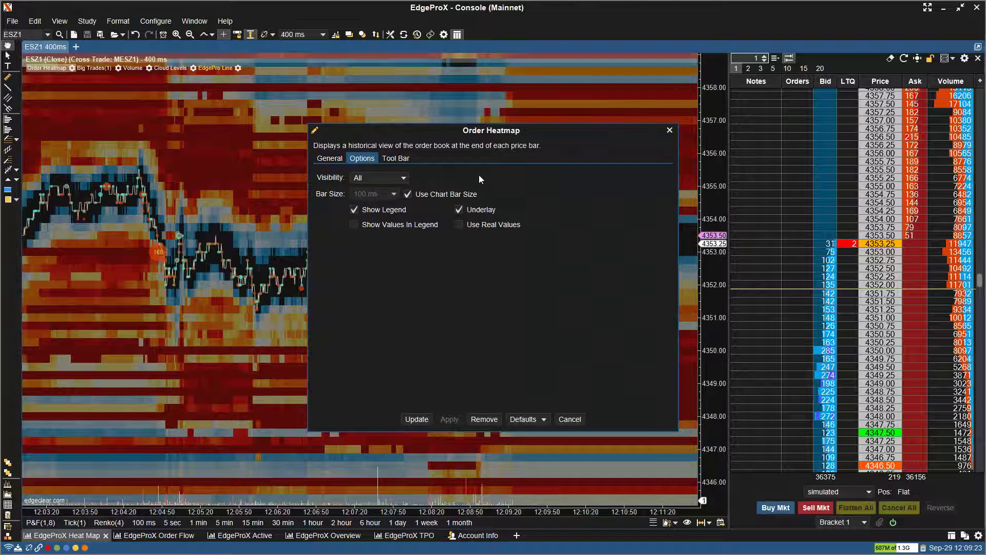
left_click(669, 130)
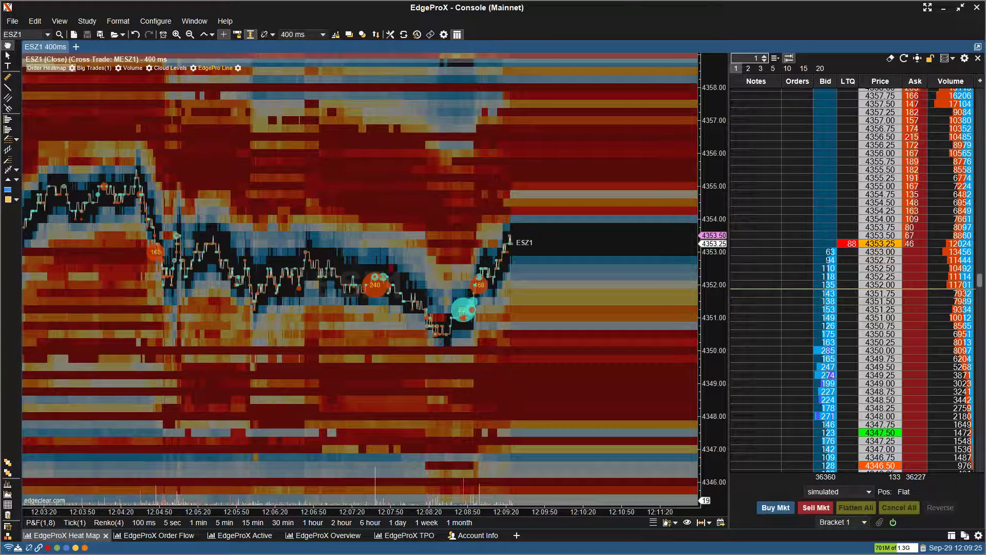
- Compare the heatmap at an 800 ms bar size, and bring the chart back to 100 ms
scroll(351, 196, "down", 1)
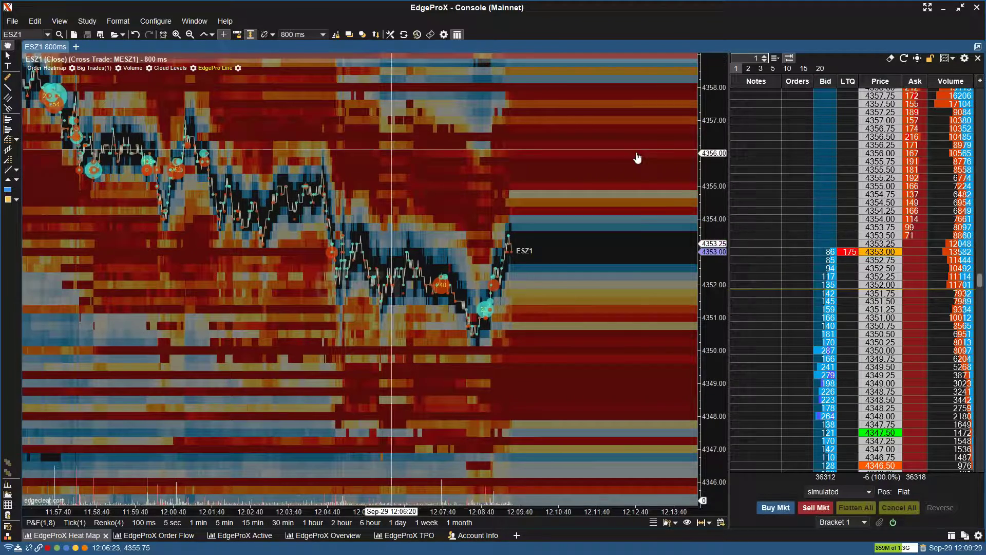
scroll(506, 228, "up", 2)
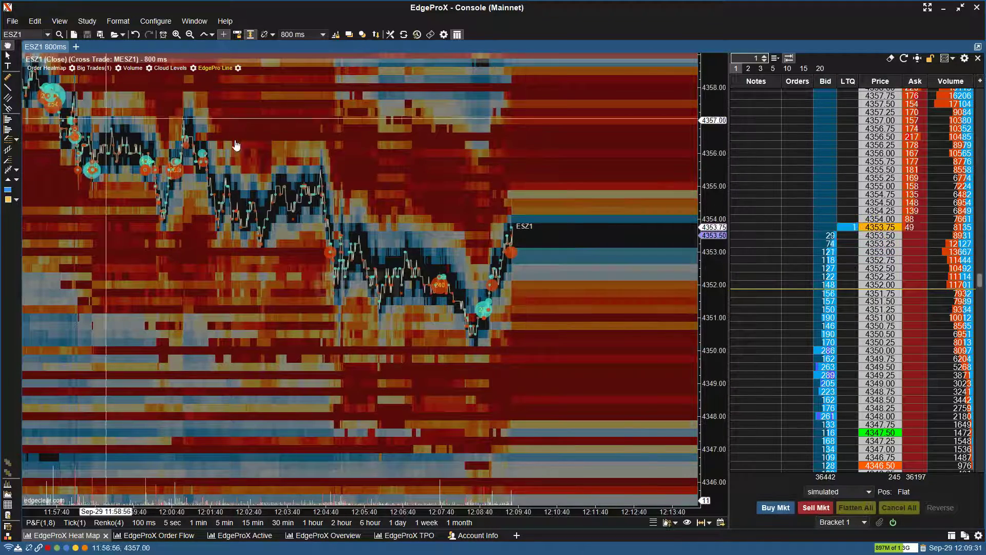
scroll(377, 219, "up", 1)
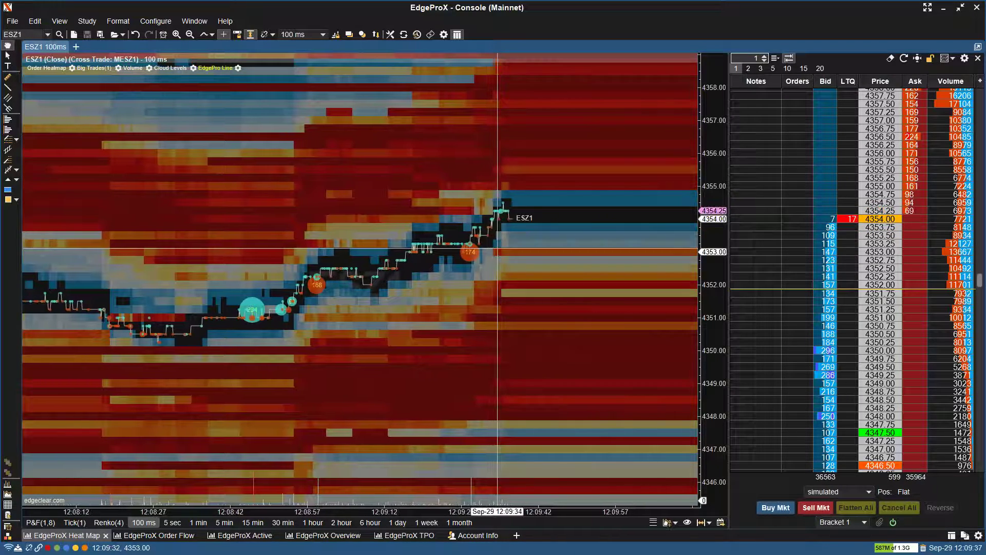
- Review the Options and Tool Bar settings in the full Order Heatmap settings, and return to the General settings
left_click(73, 69)
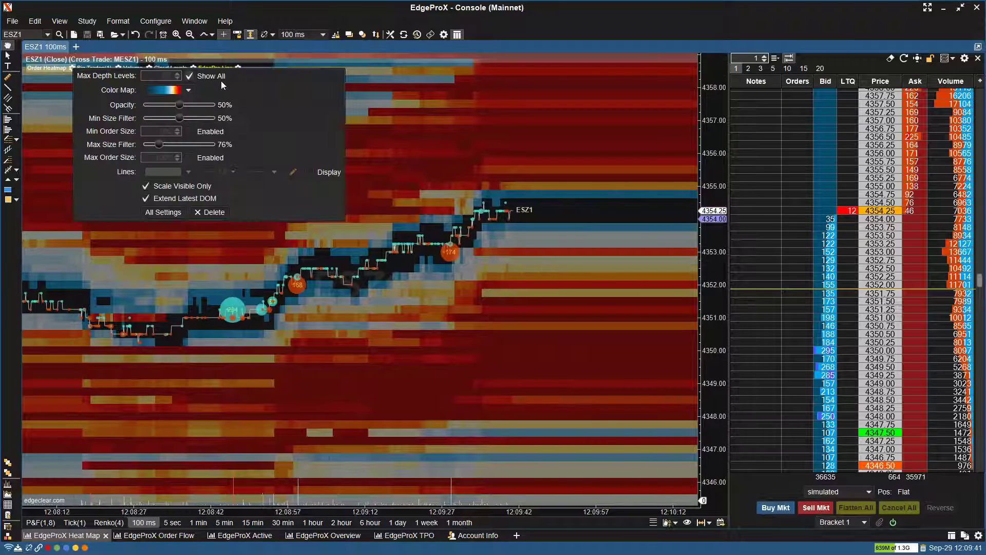
left_click(163, 273)
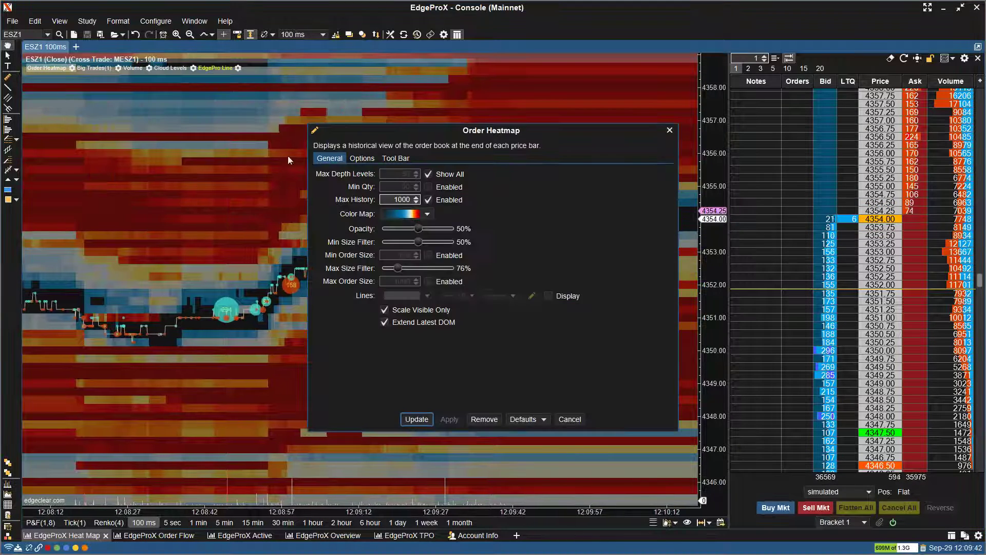
left_click(372, 157)
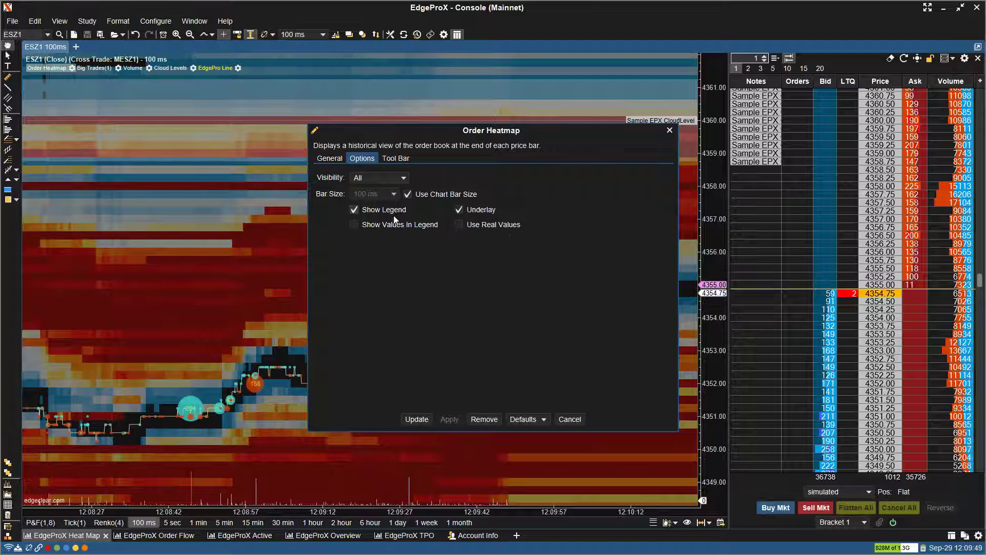
left_click(390, 158)
left_click(353, 161)
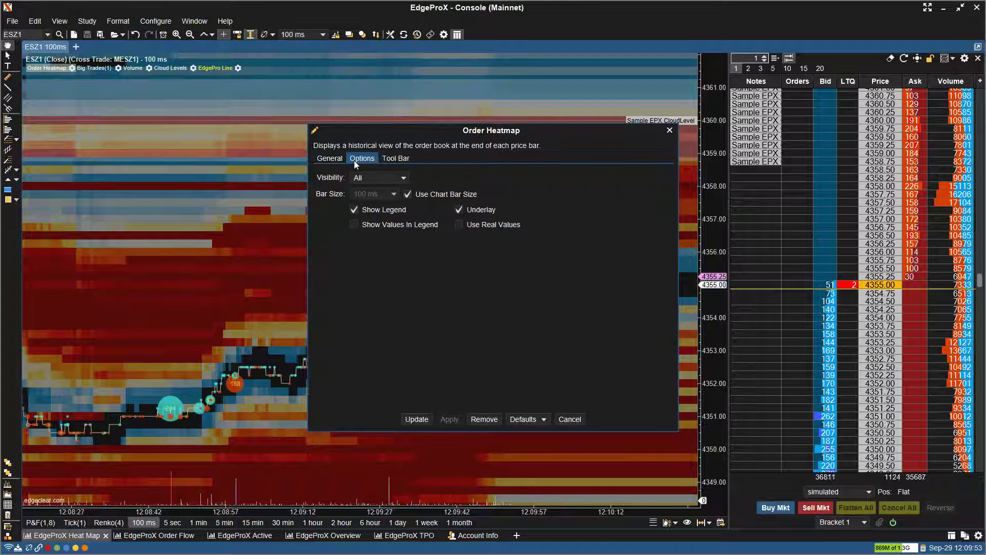
left_click(341, 157)
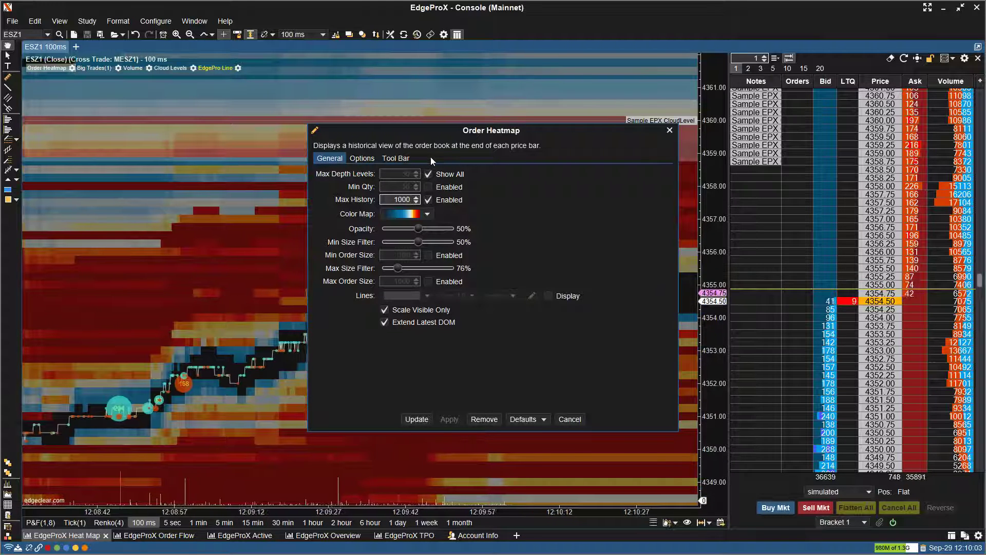
- Open the Order Heatmap's custom color map and examine its full list of colors and the choices for the first color
left_click(414, 214)
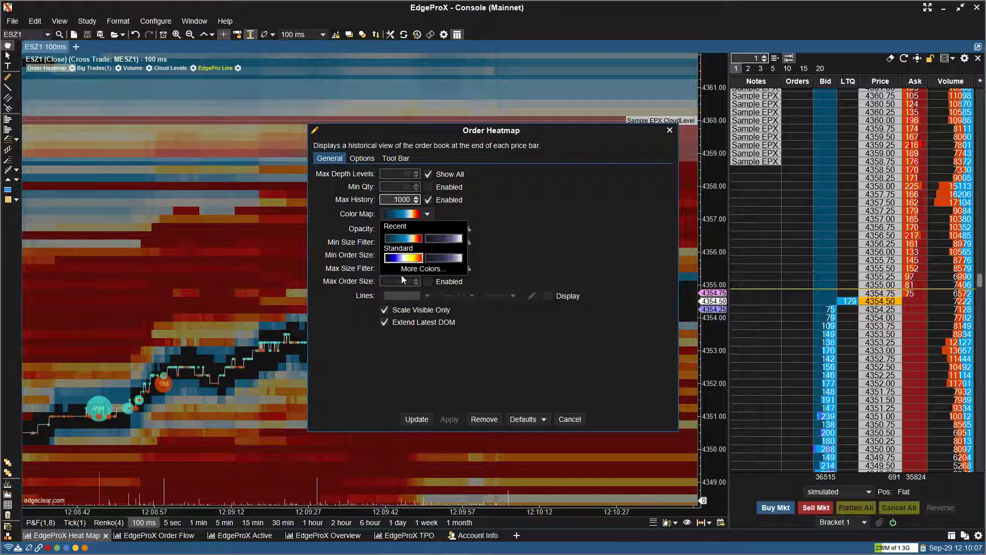
left_click(560, 237)
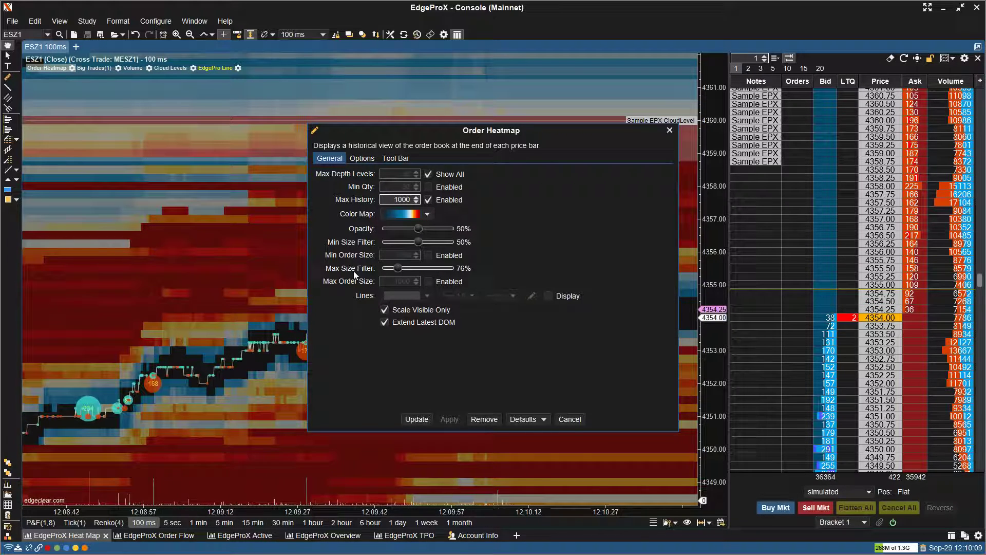
left_click(422, 216)
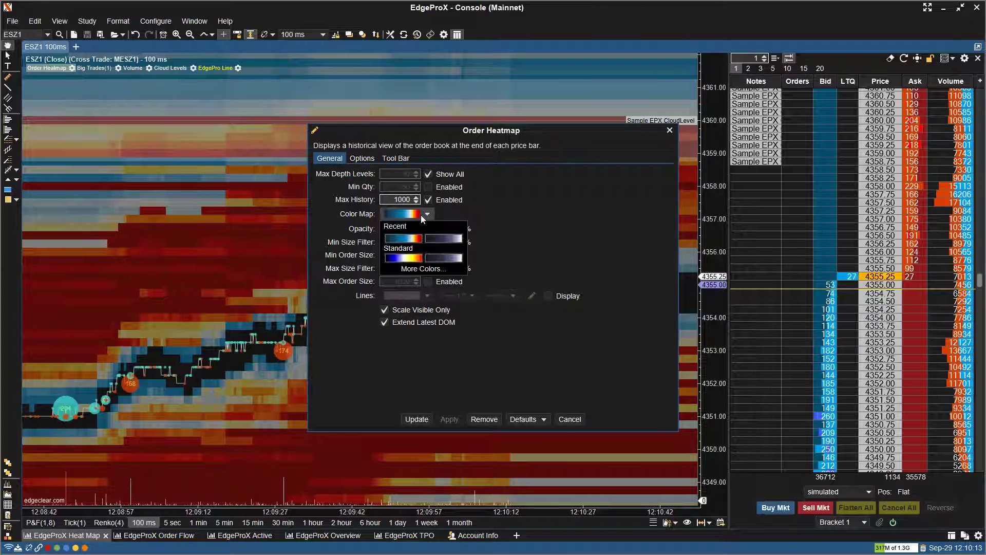
left_click(416, 270)
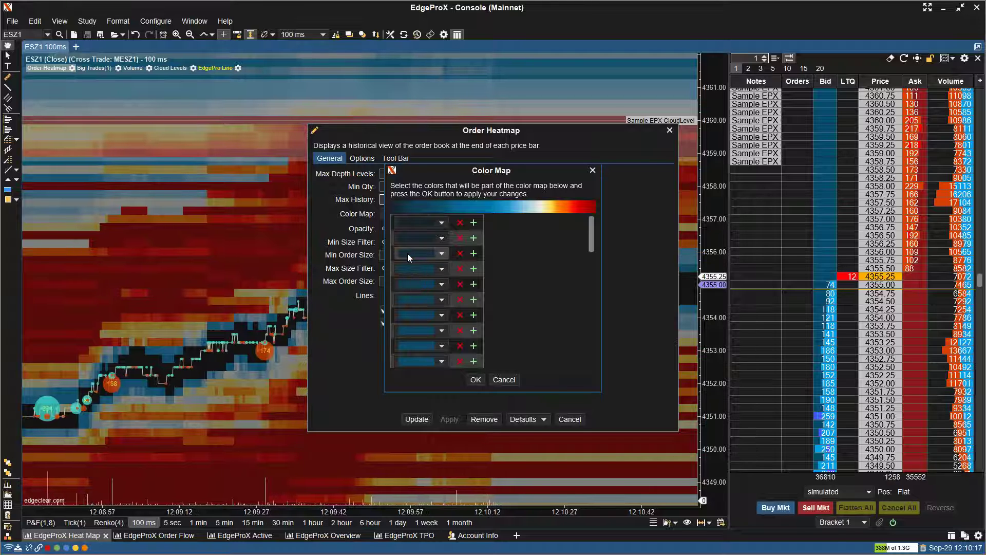
scroll(413, 255, "down", 3)
scroll(419, 254, "down", 10)
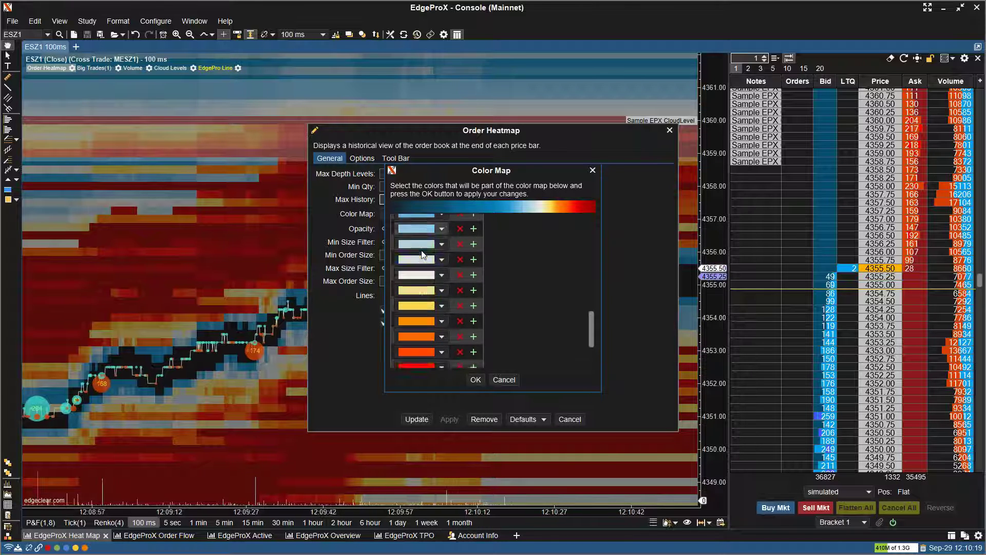
left_click_drag(596, 343, 572, 217)
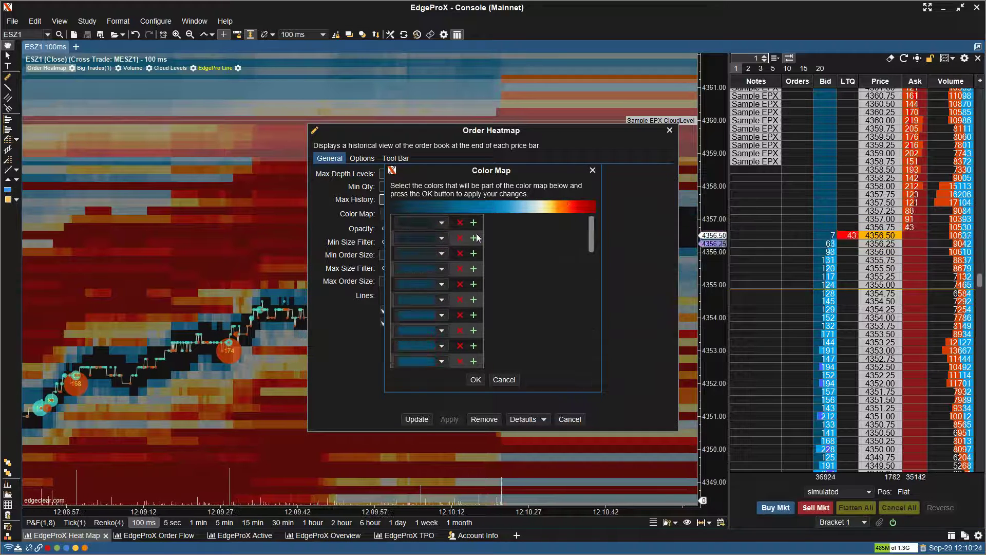
left_click(422, 224)
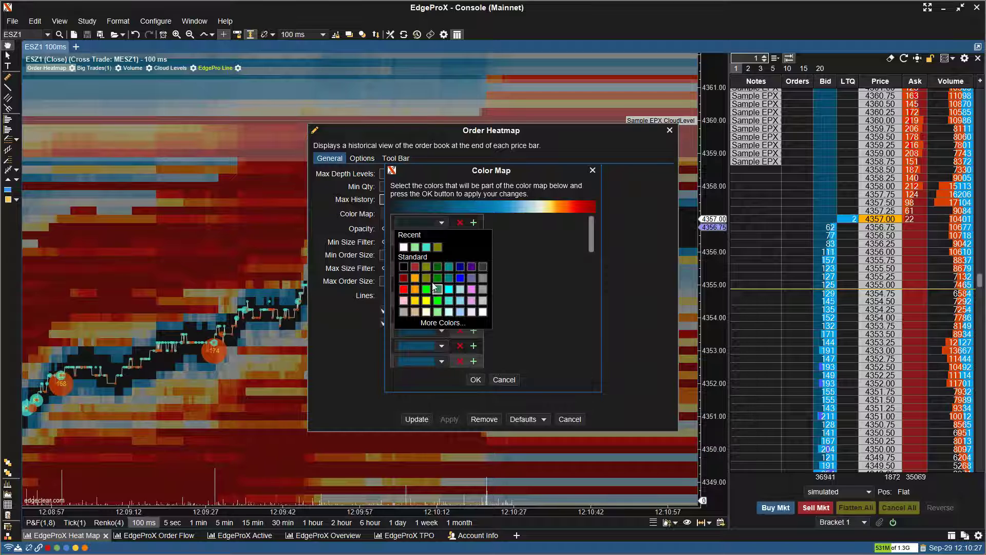
left_click(416, 221)
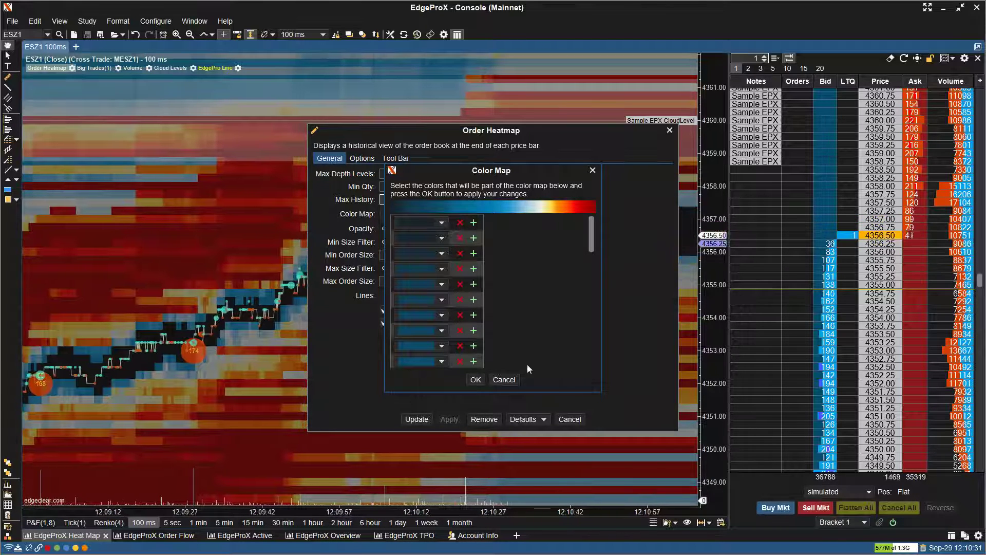
- Add a color below the first entry of the color map, remove it again, and close the Order Heatmap settings
left_click(474, 223)
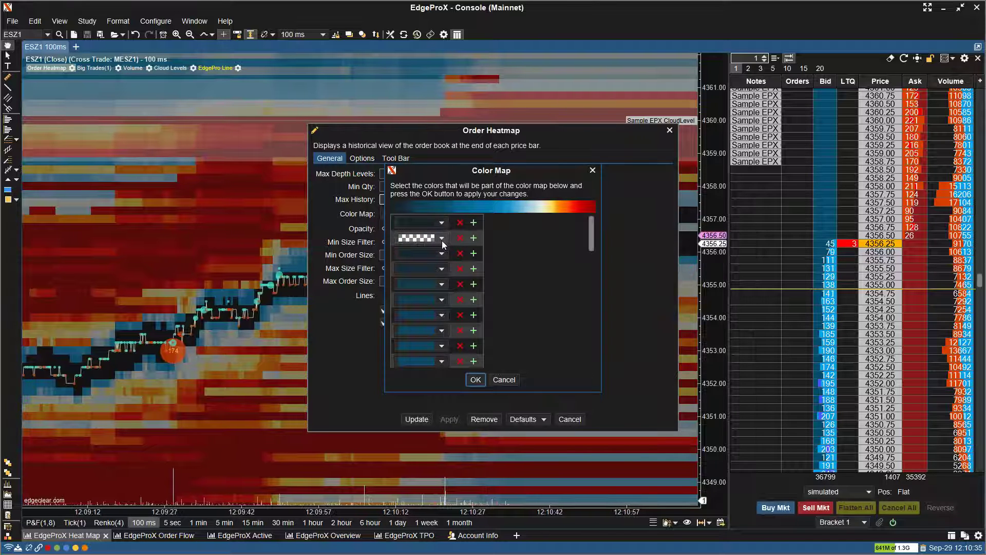
left_click(460, 238)
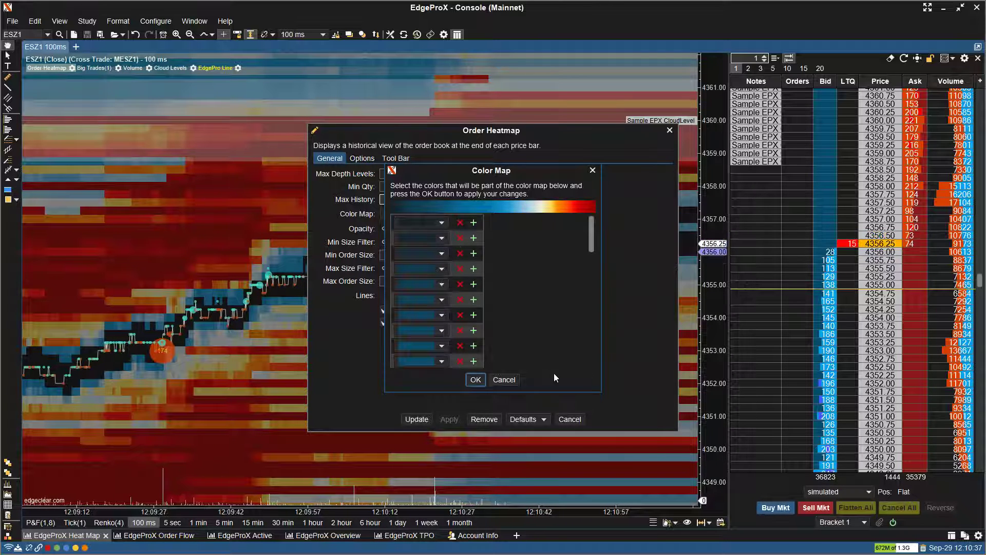
left_click(474, 380)
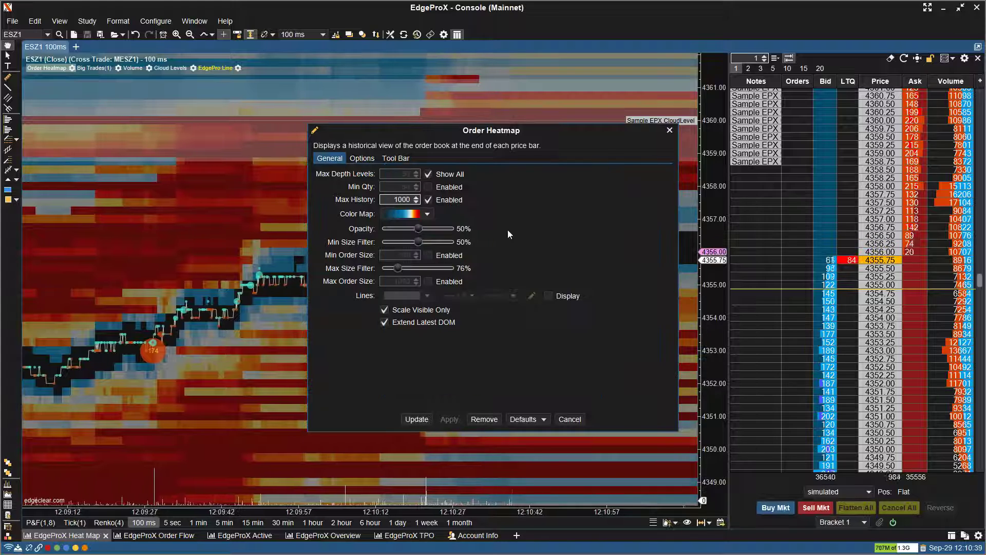
left_click(670, 131)
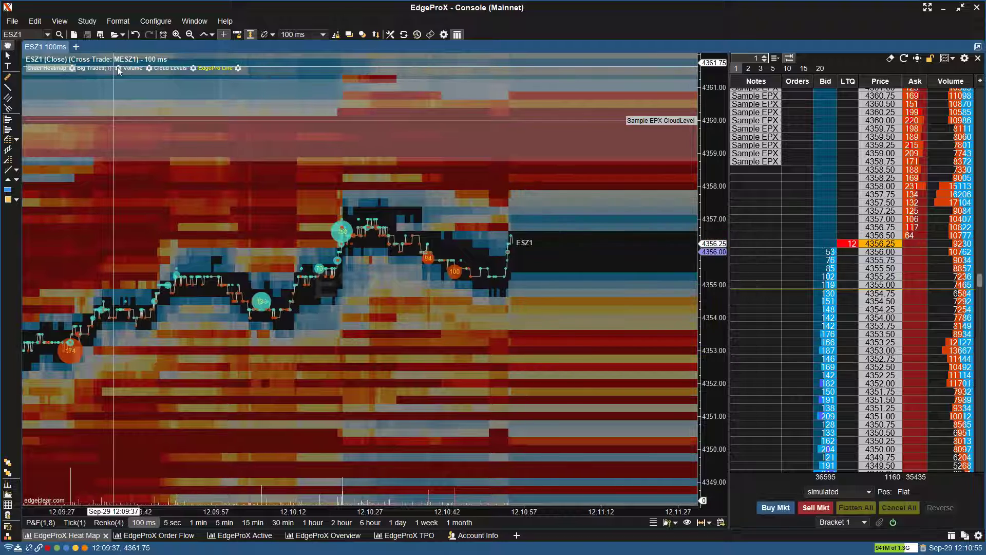
- Review the full Big Trades settings and the EdgePro Line study's quick settings, closing each without changes
left_click(118, 68)
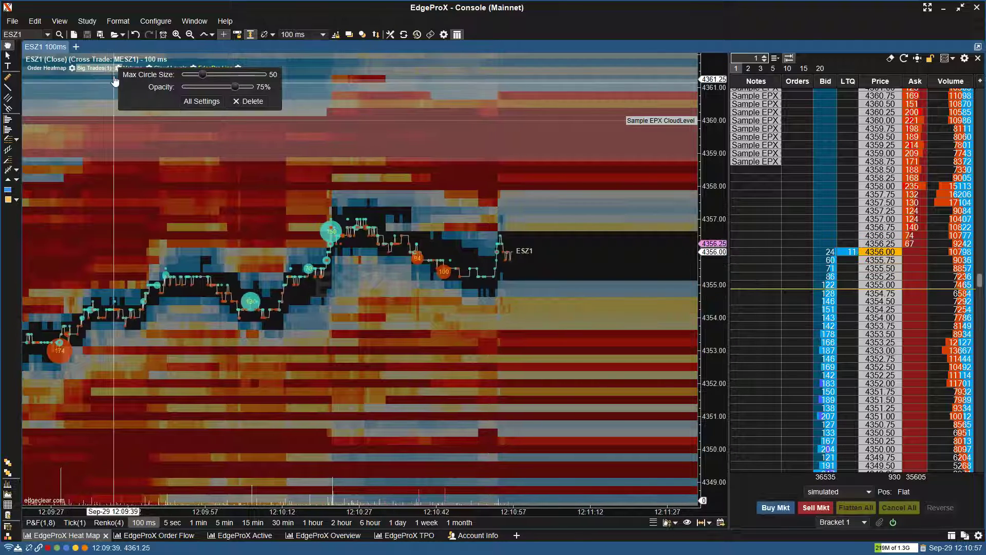
left_click(201, 102)
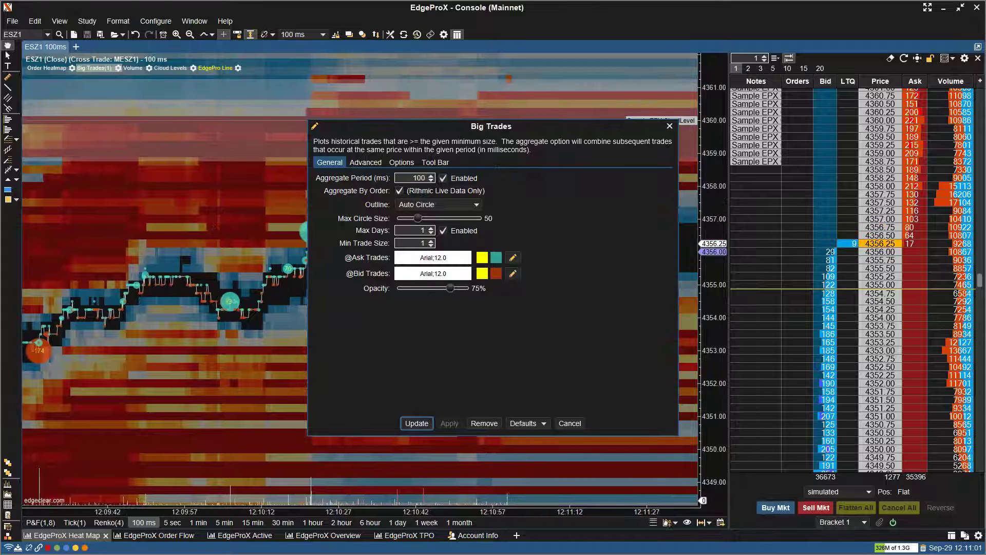
key("Escape")
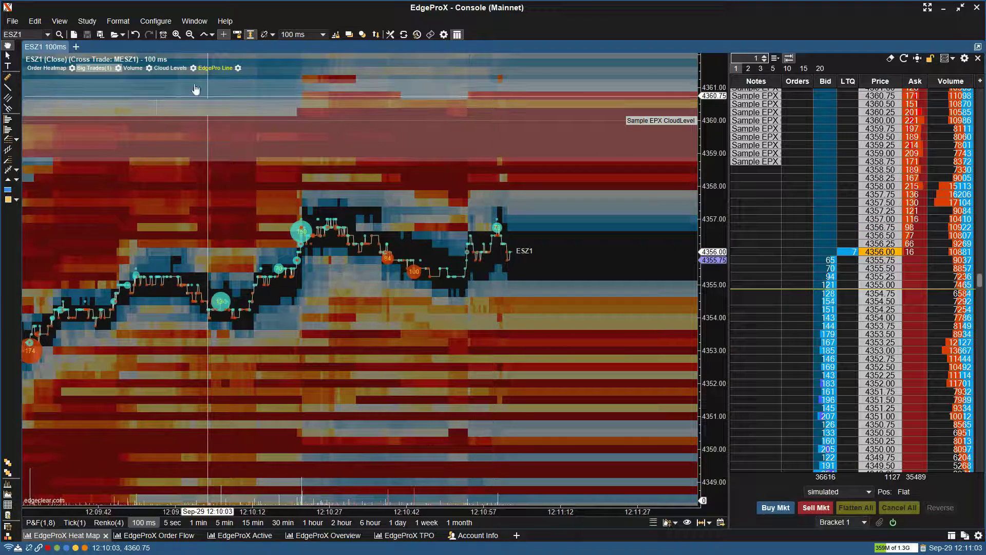
left_click(237, 67)
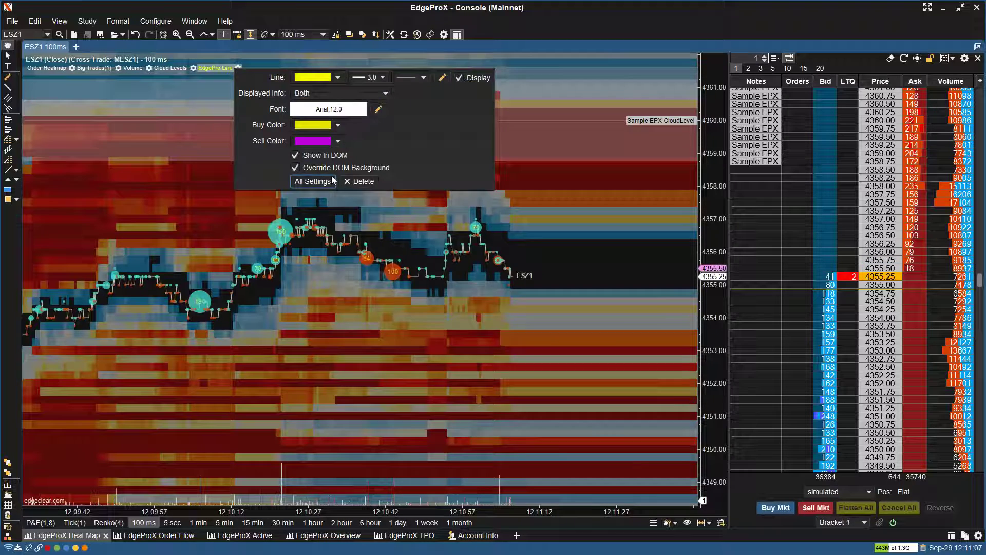
left_click(669, 126)
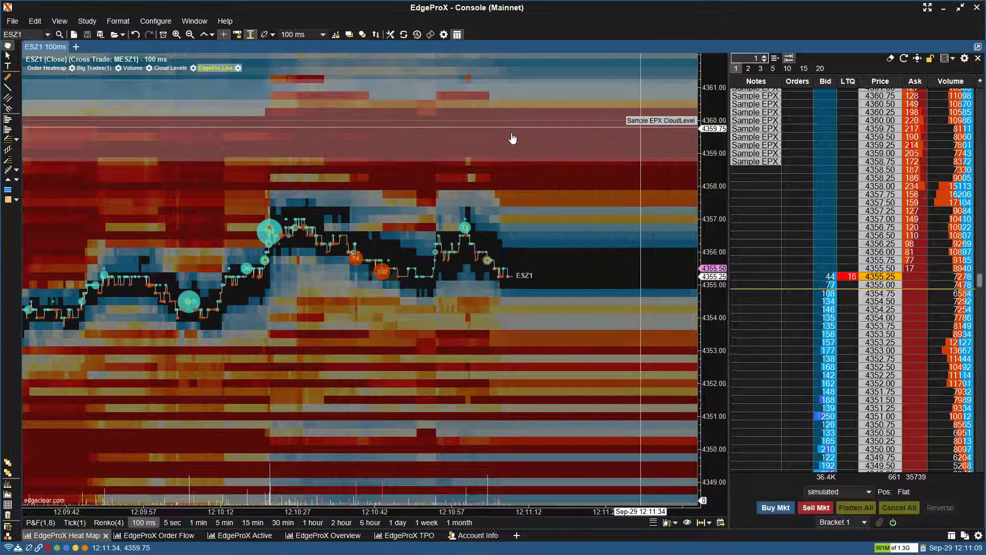
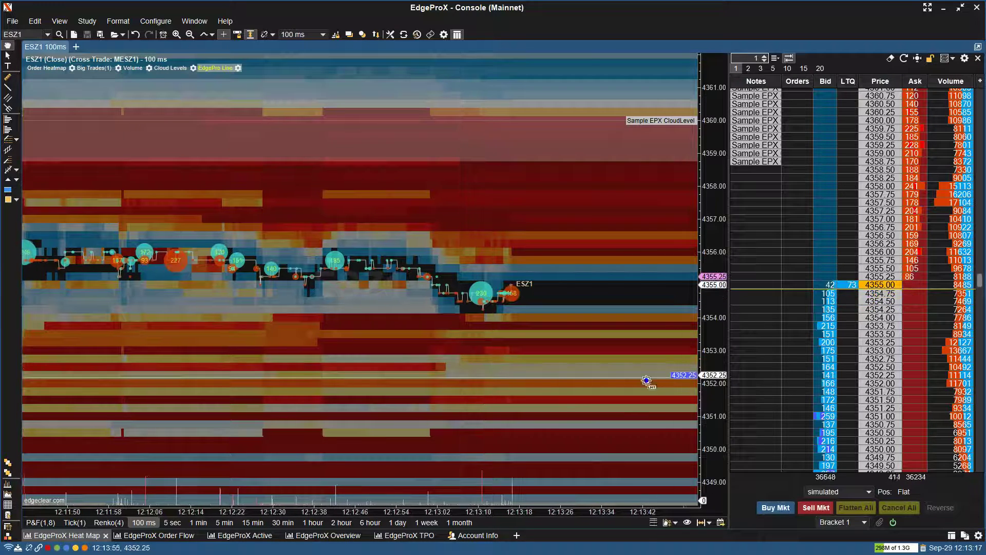
- Buy four contracts at market, one at a time, on the simulated account with the Bracket 1 strategy
left_click(772, 506)
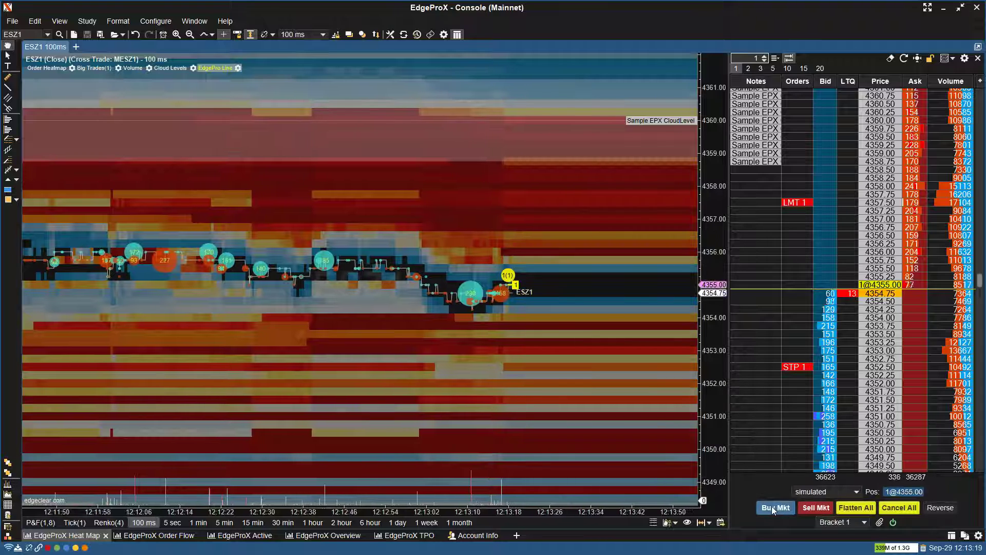
left_click(774, 508)
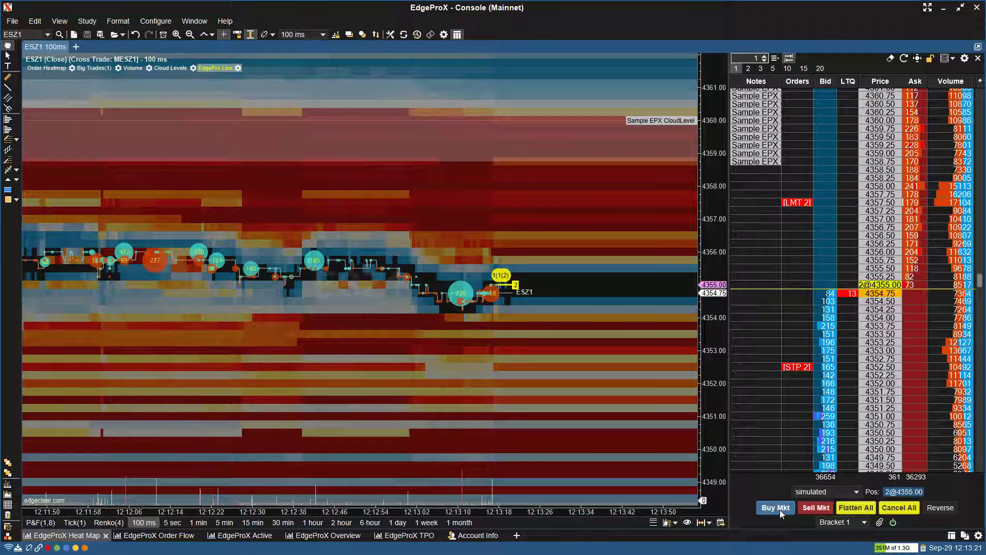
left_click(780, 509)
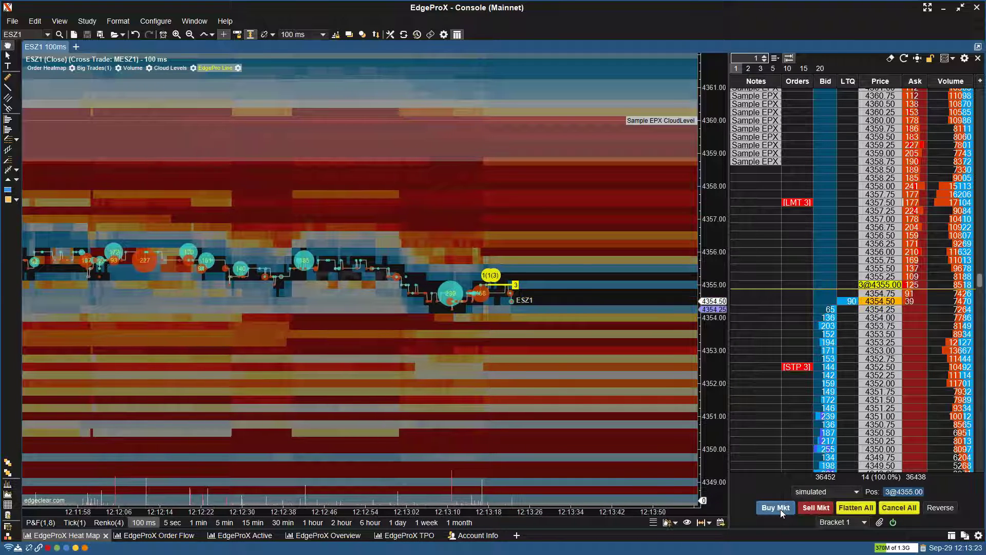
left_click(780, 509)
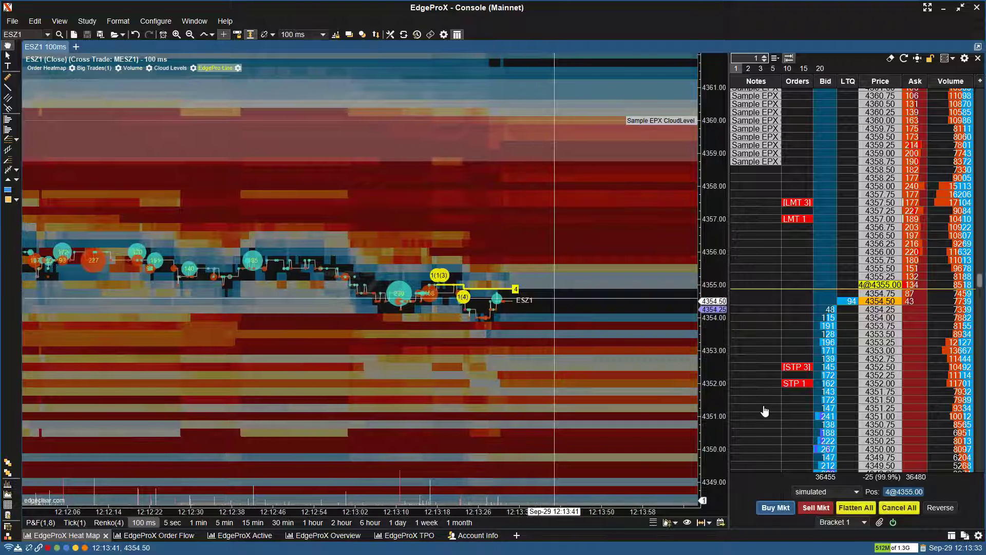
- Sell the four contracts at market, one at a time, to close the simulated position
left_click(828, 509)
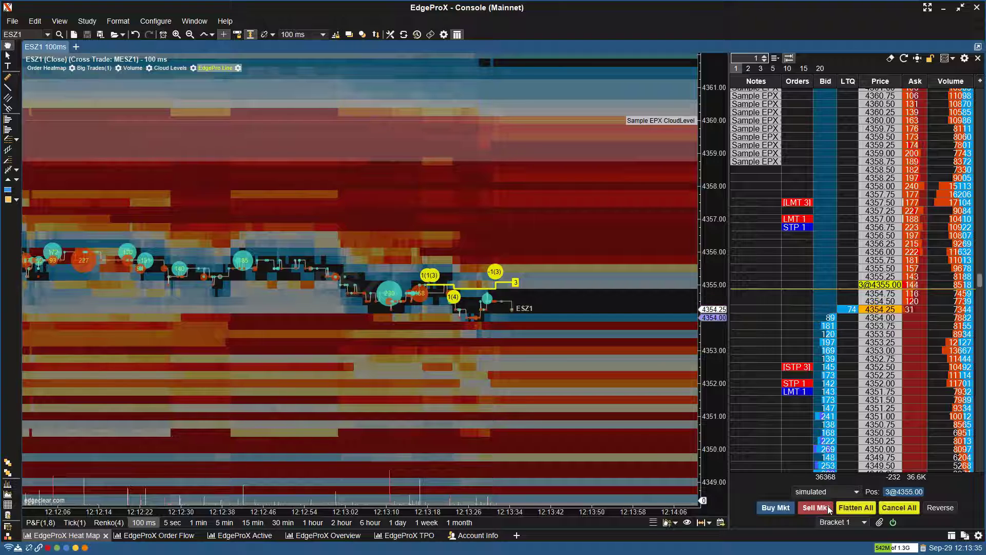
left_click(829, 509)
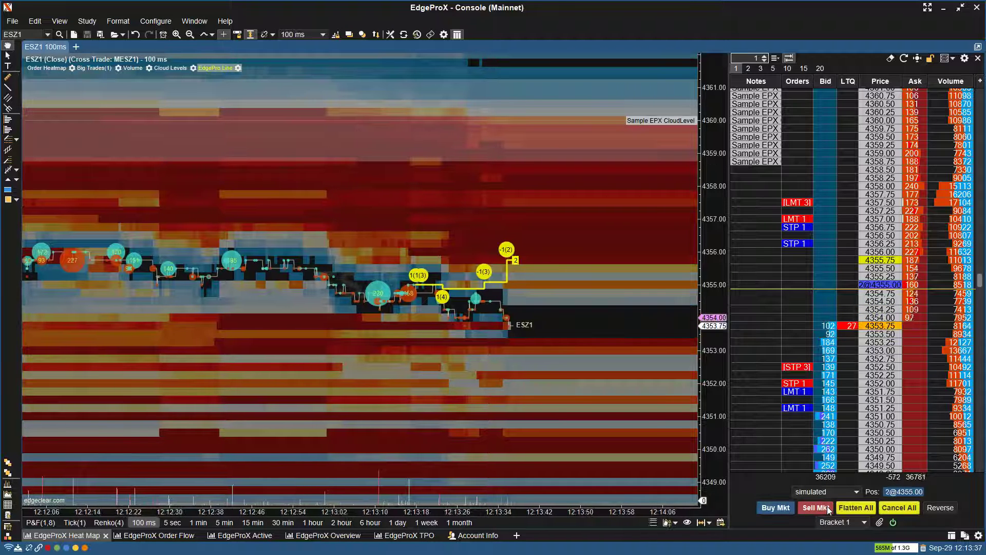
left_click(829, 509)
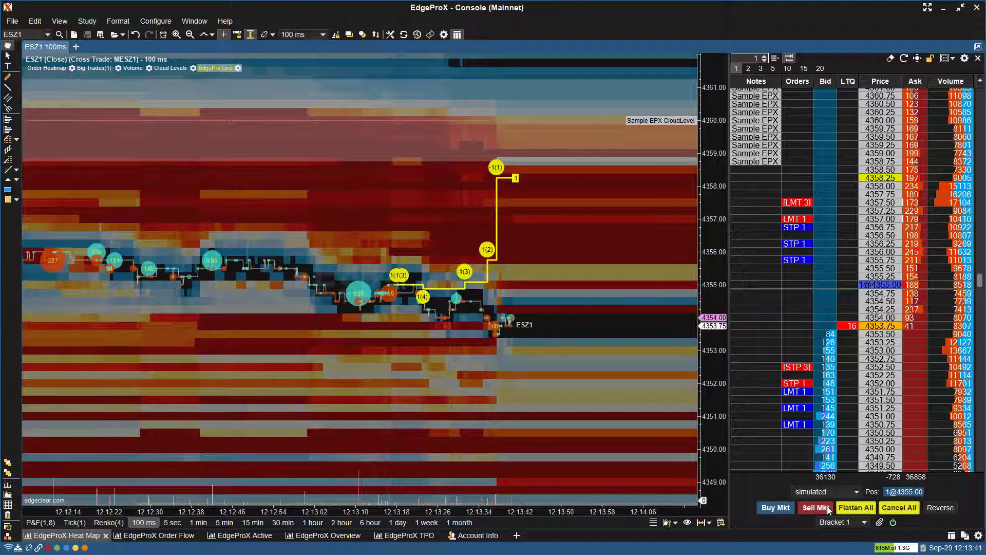
left_click(829, 508)
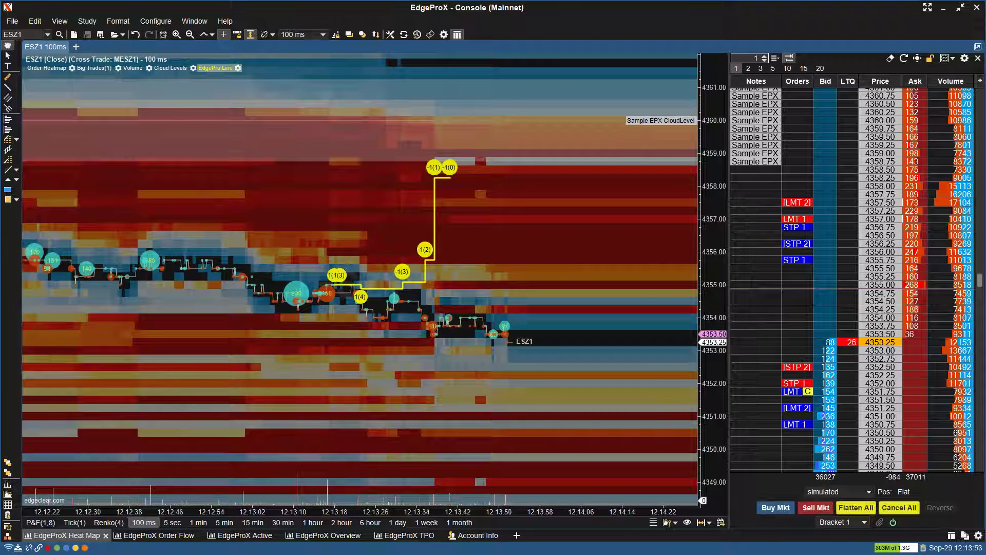
- Cancel all remaining working orders and turn off the Bracket 1 strategy
left_click(885, 509)
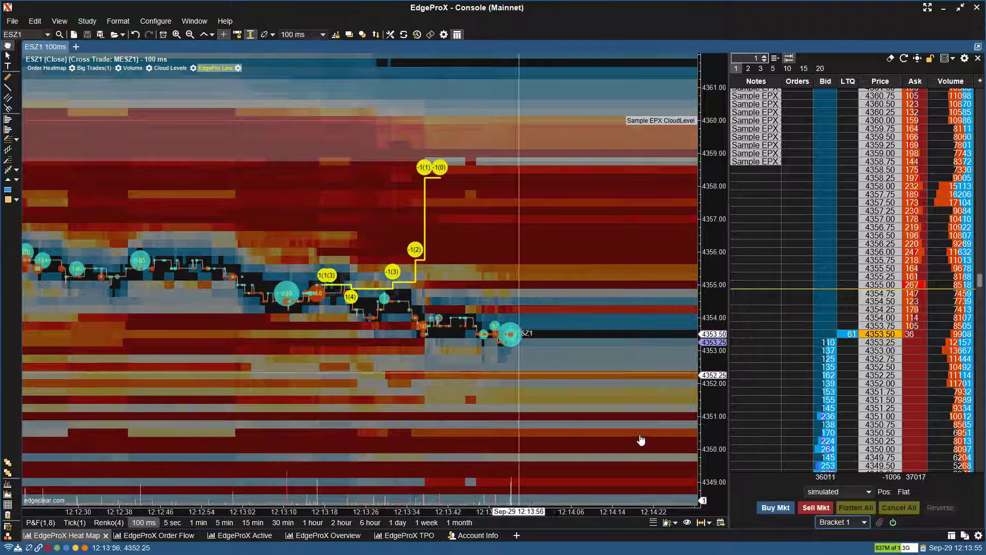
left_click(893, 523)
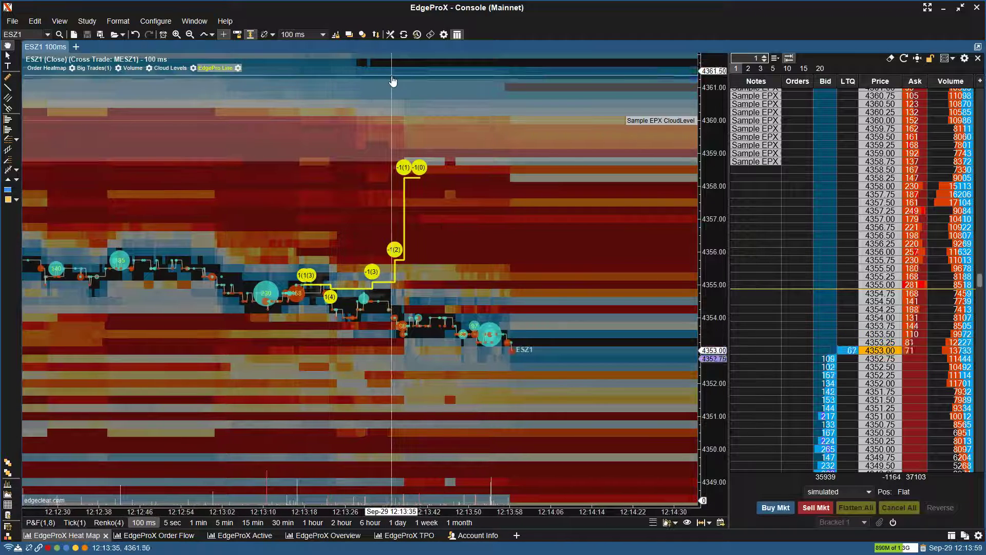
left_click(352, 37)
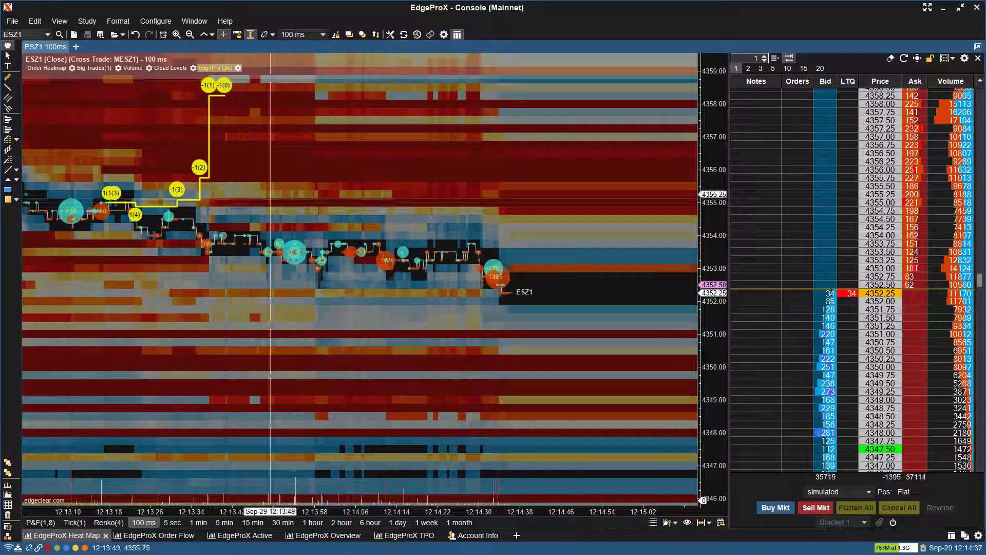
- Switch to the Account Info page and review the closed positions and the filled orders
left_click(472, 540)
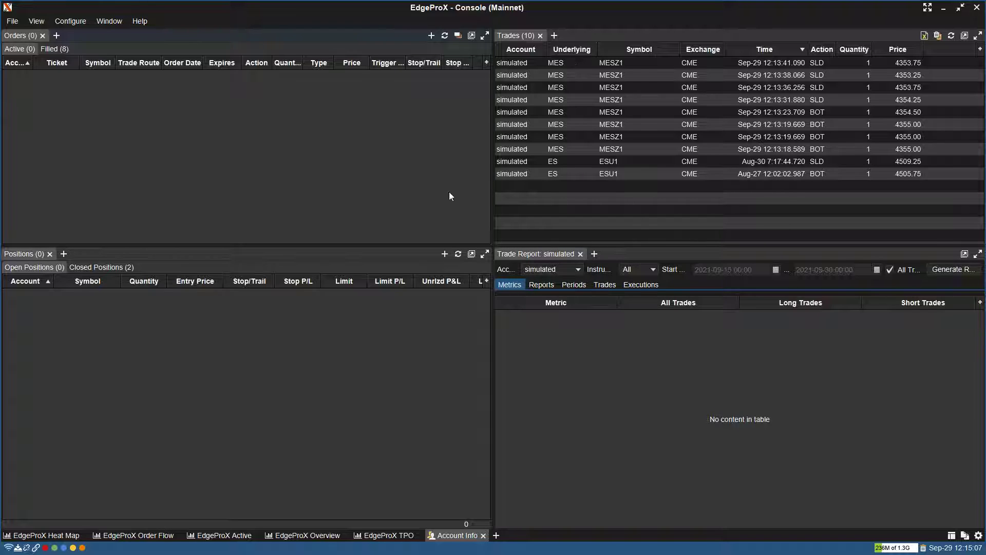
left_click(102, 270)
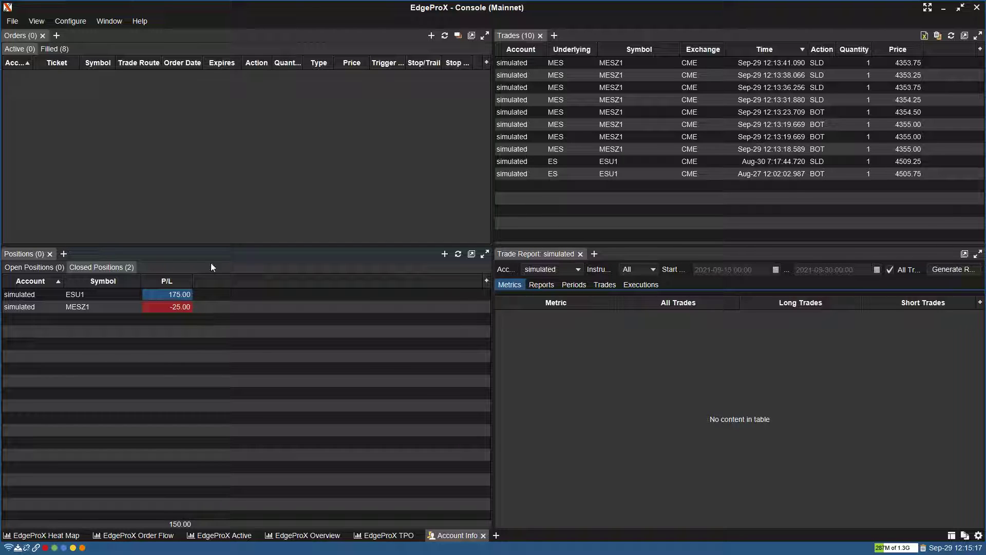
left_click(58, 49)
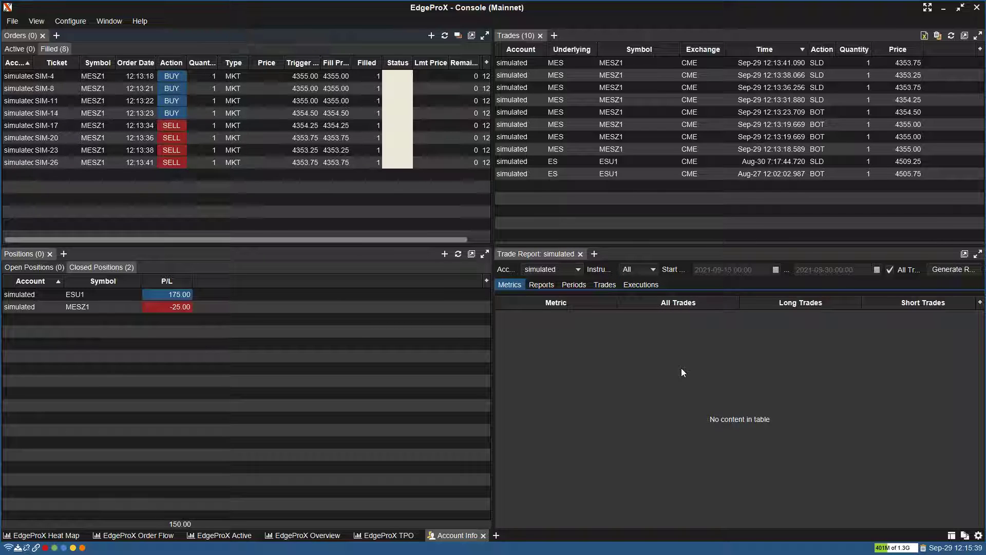
- Generate the simulated account's trade report, review its individual trades, and return to the EdgeProX Heat Map page
left_click(940, 270)
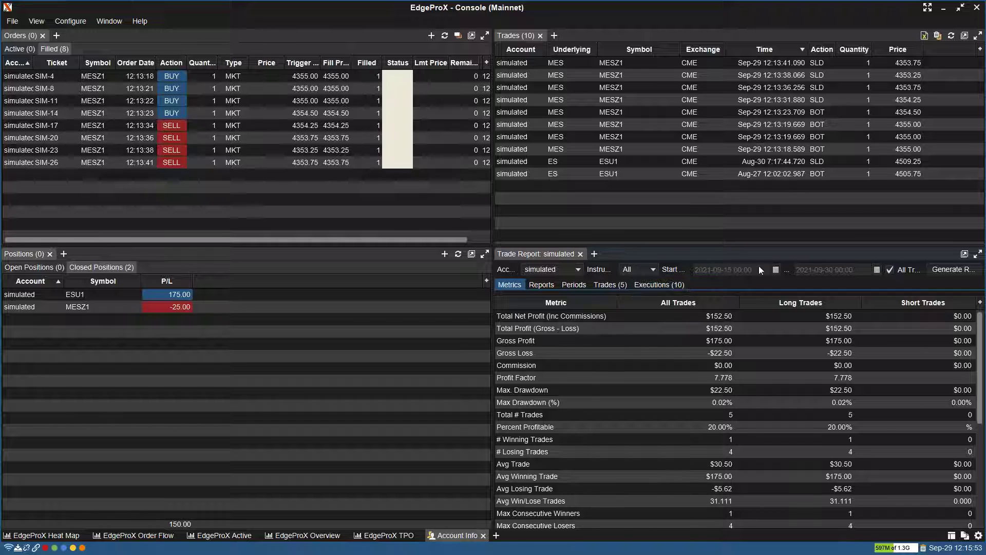
left_click(597, 286)
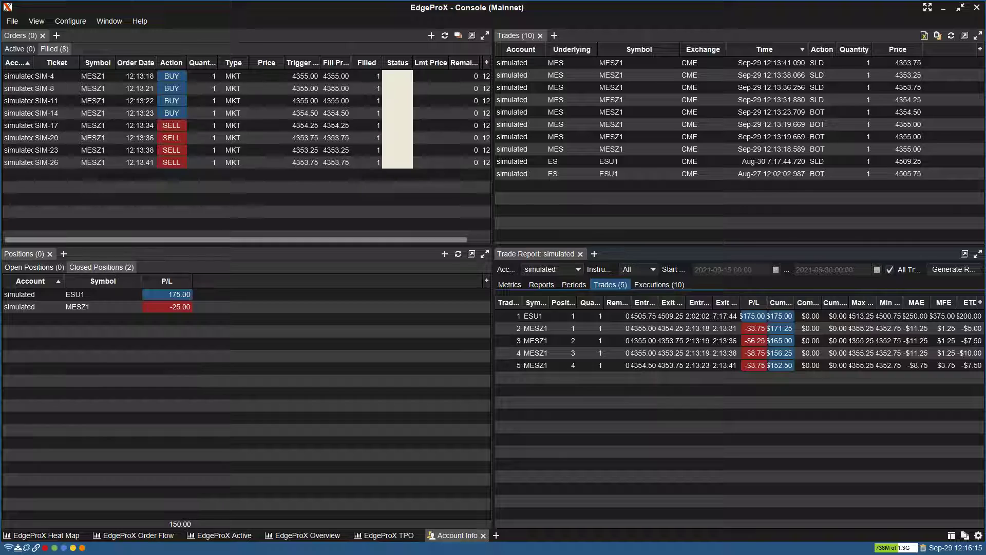
left_click(44, 536)
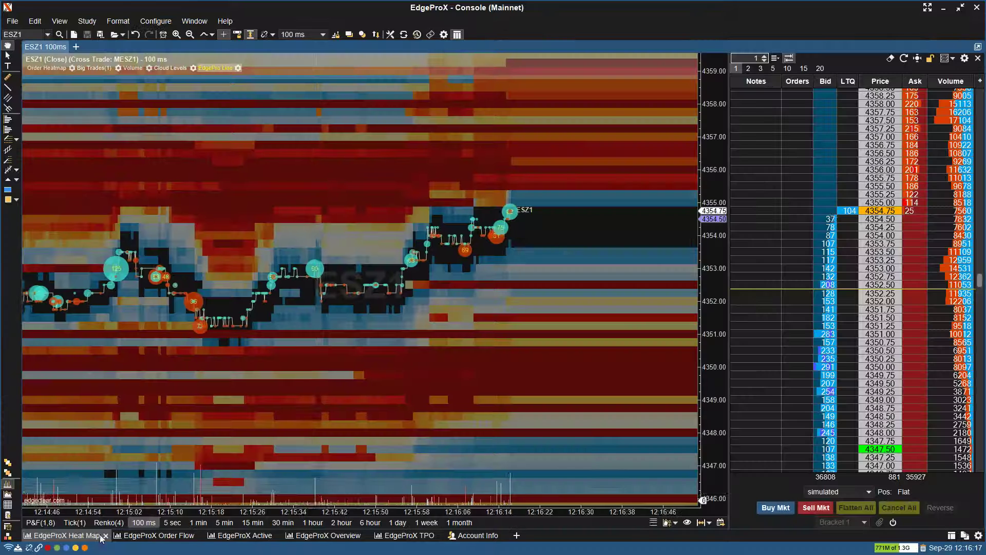
- Buy one MESZ1 contract at market in the simulated account, and flatten the whole position at market price
left_click(775, 507)
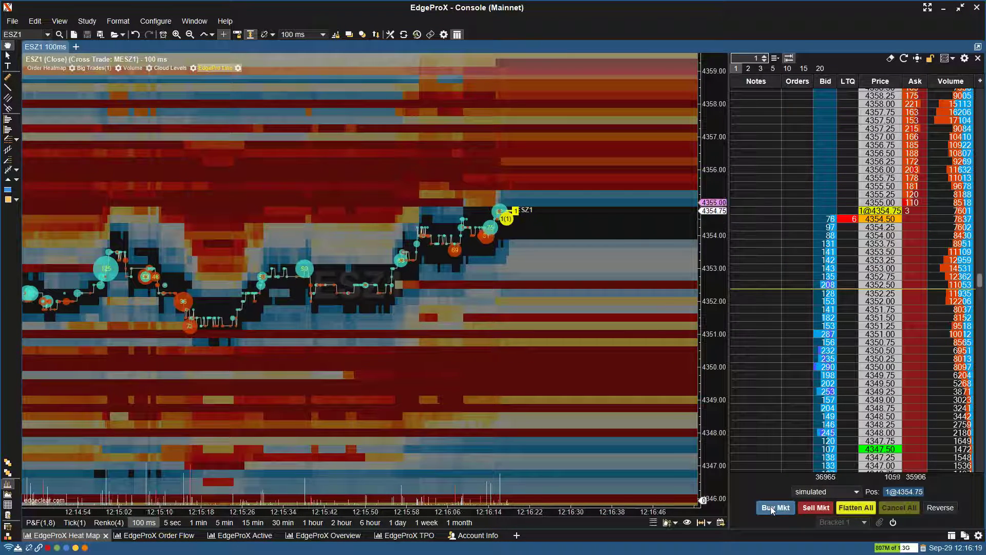
left_click(857, 508)
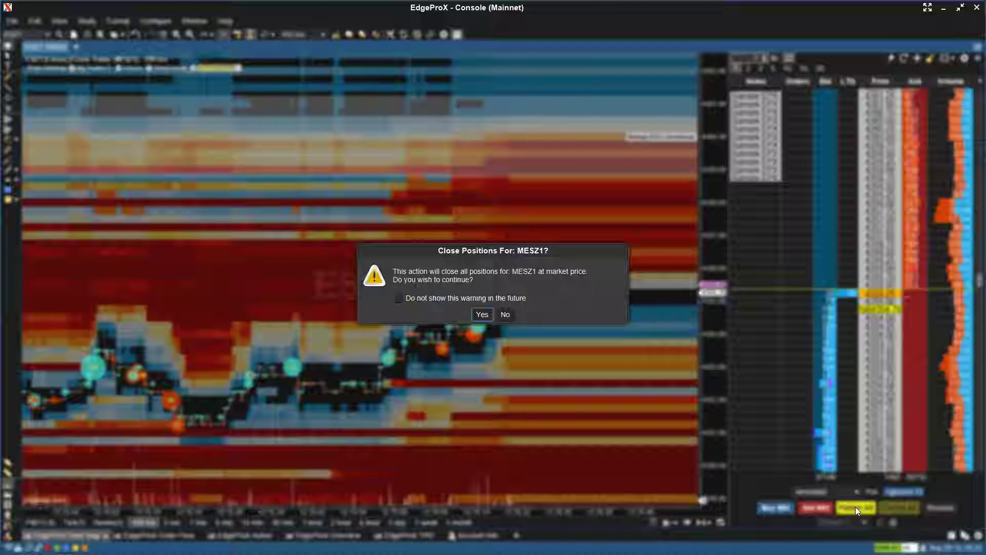
left_click(485, 318)
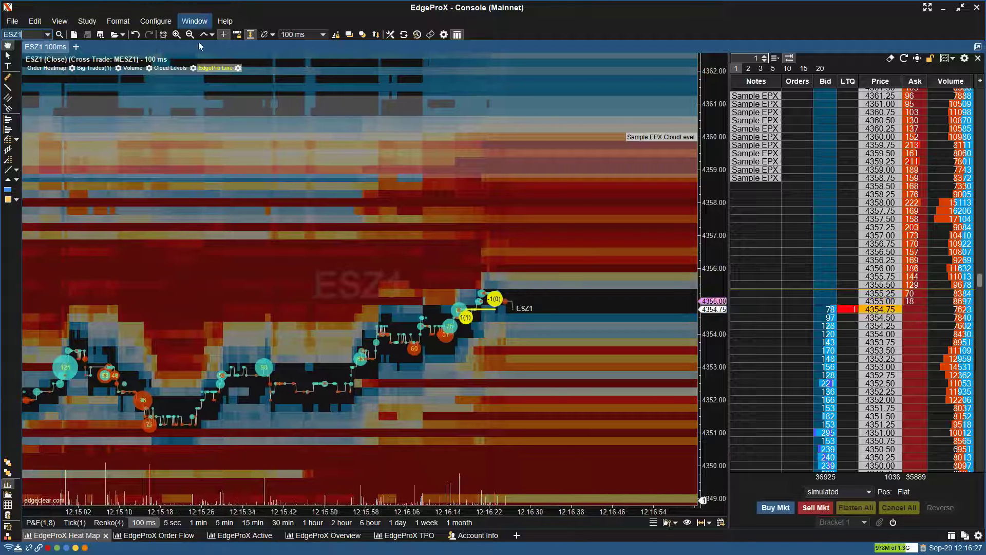
- On the Account Info page, sort the filled orders by order date, newest first, and regenerate the simulated account's trade report
left_click(474, 536)
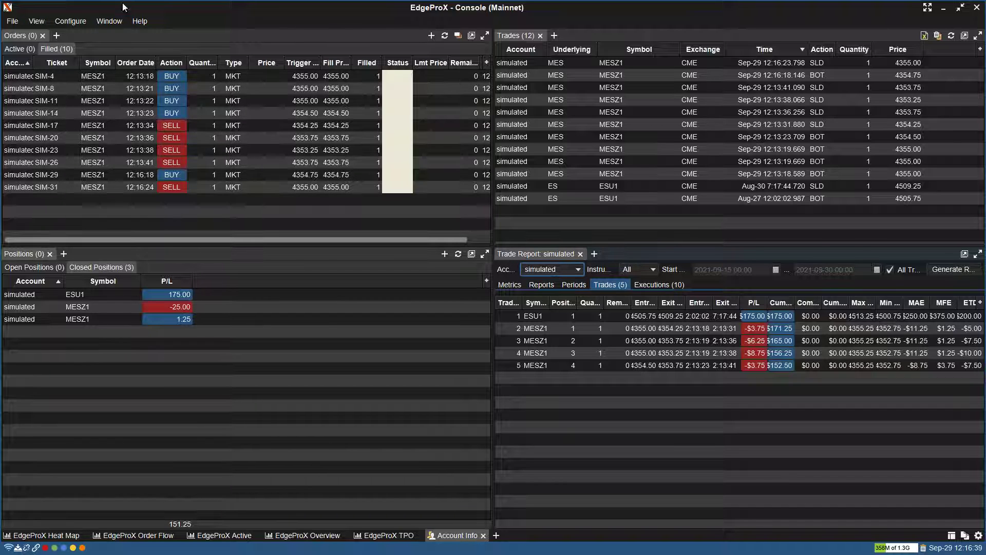
left_click(144, 66)
left_click(144, 66)
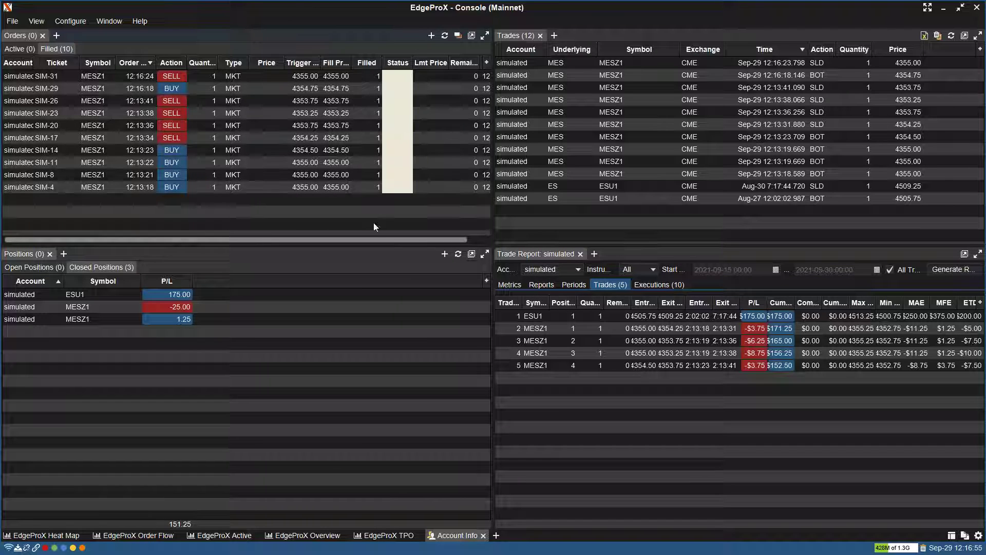
left_click(955, 270)
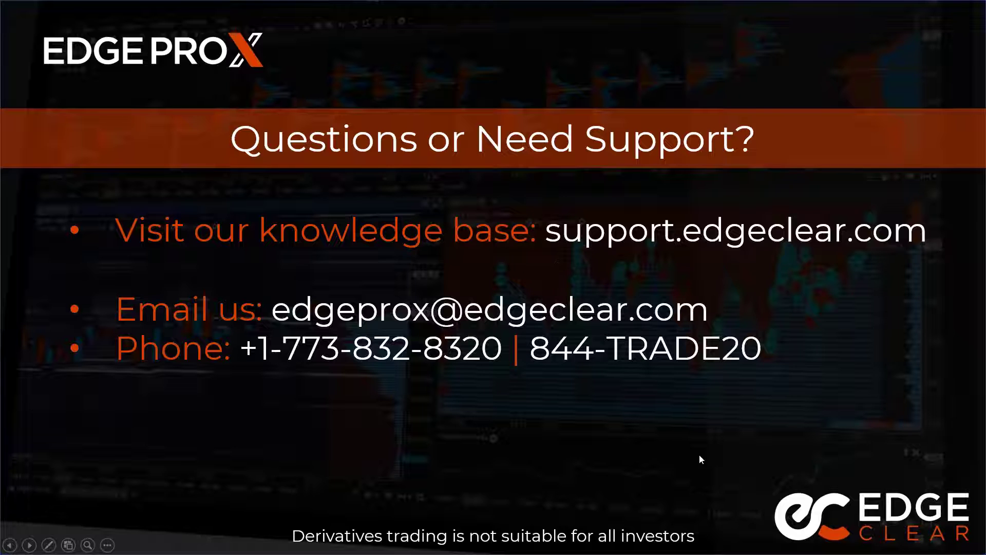
left_click(689, 427)
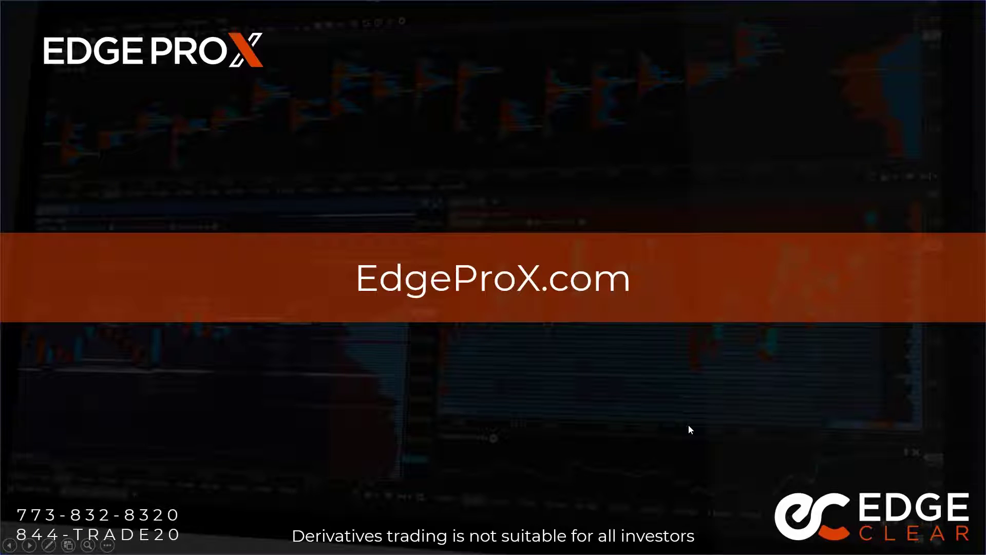